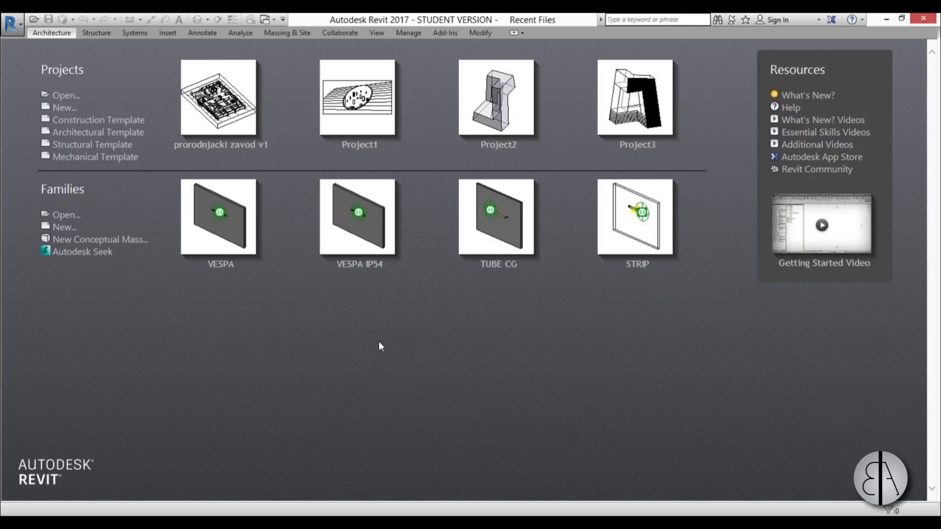
Step: Create a new family from the English Metric Lighting Fixture.rft template
left_click(60, 227)
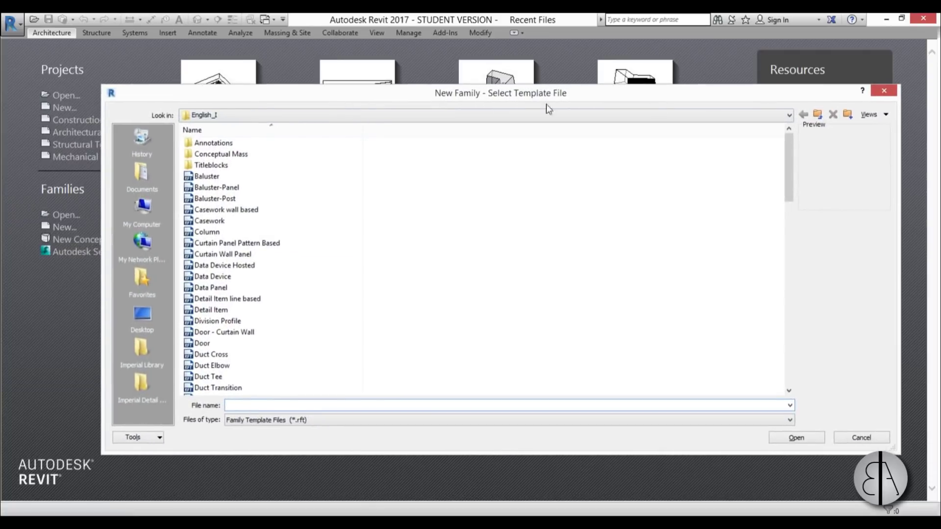
left_click(817, 114)
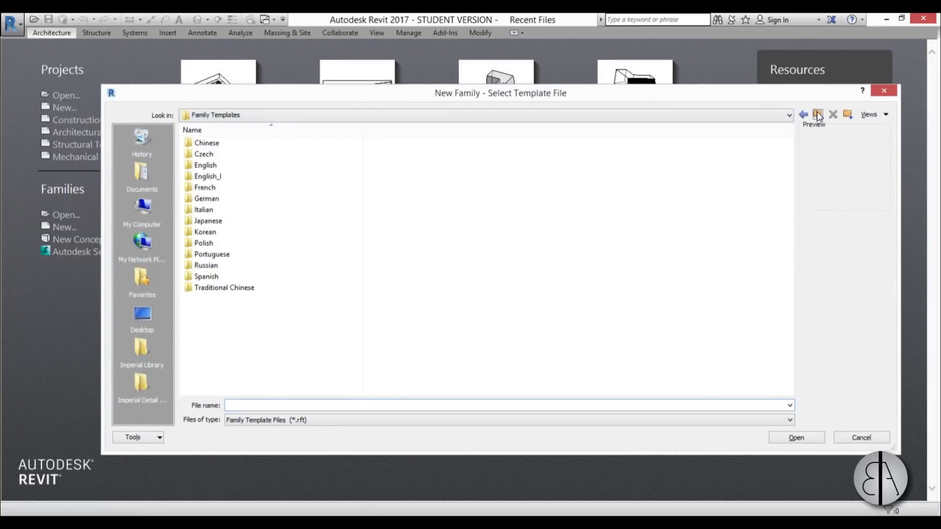
double_click(213, 166)
scroll(303, 183, "down", 11)
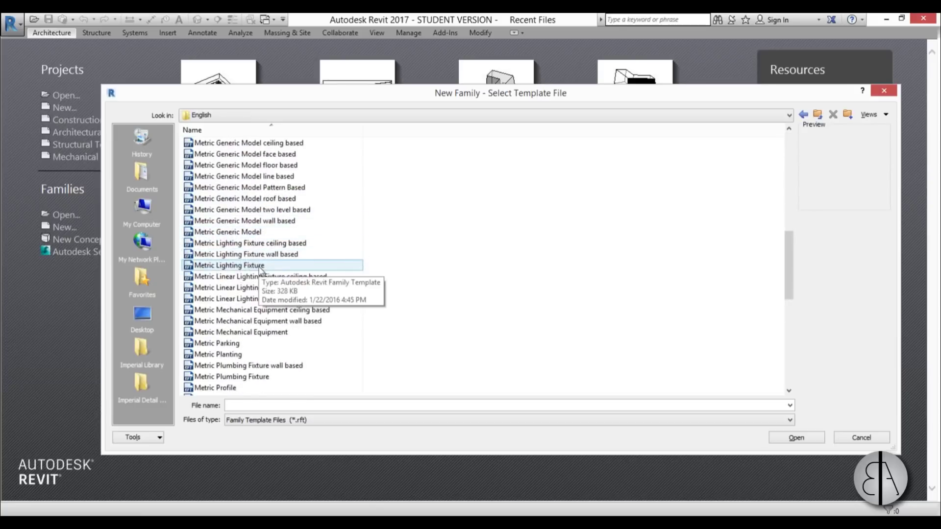
scroll(274, 279, "down", 6)
scroll(305, 287, "down", 4)
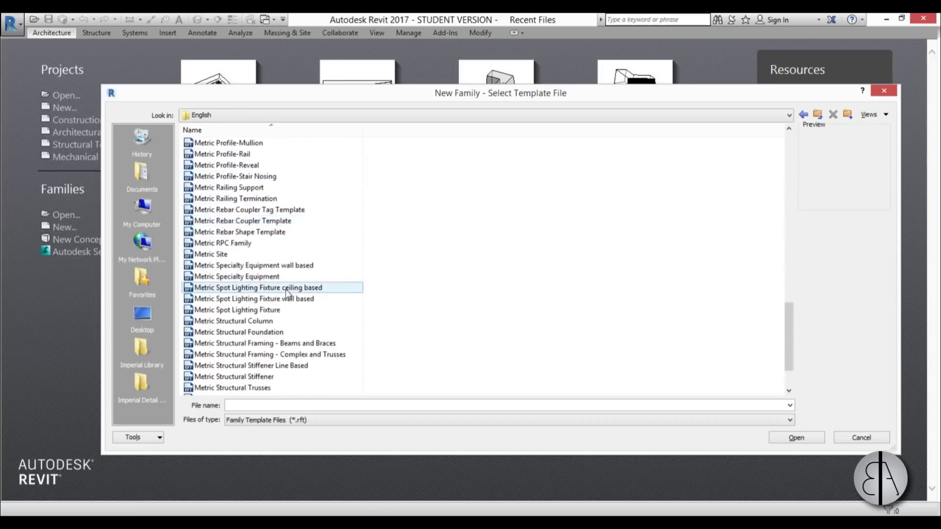
scroll(287, 293, "up", 10)
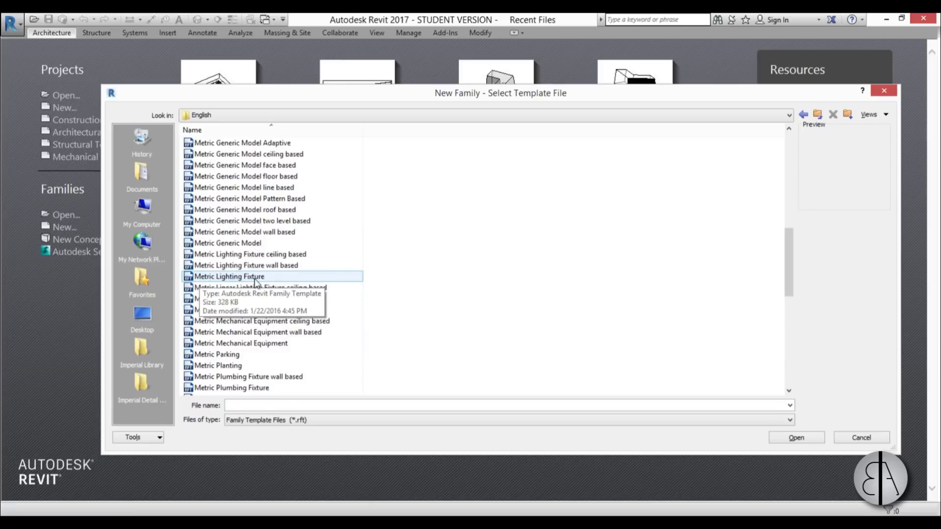
double_click(254, 277)
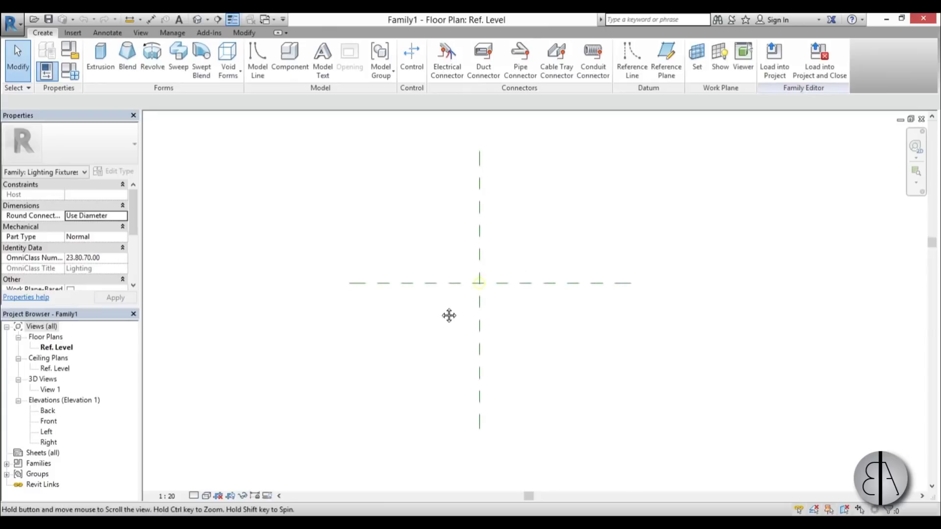
Step: In the Front elevation, lower the Light Source Elevation plane from 1500 to 10 above Ref. Level
double_click(49, 422)
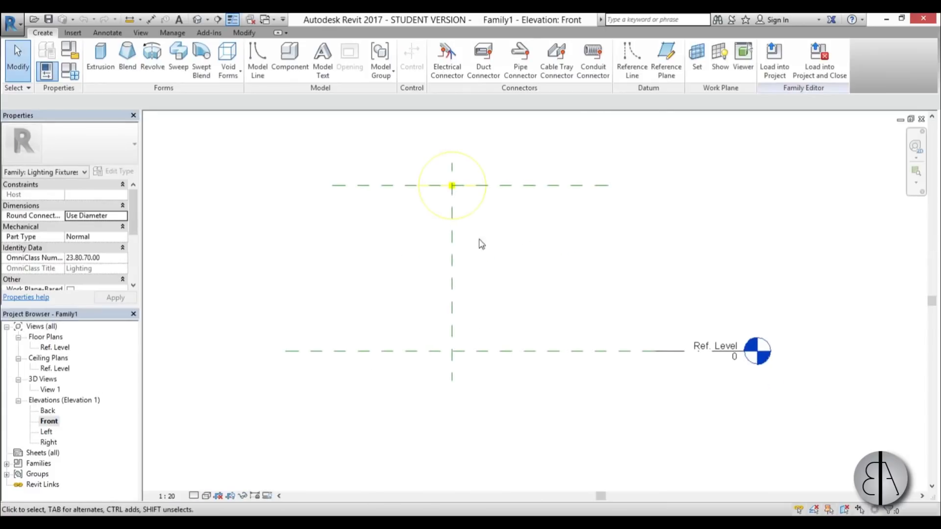
left_click(511, 187)
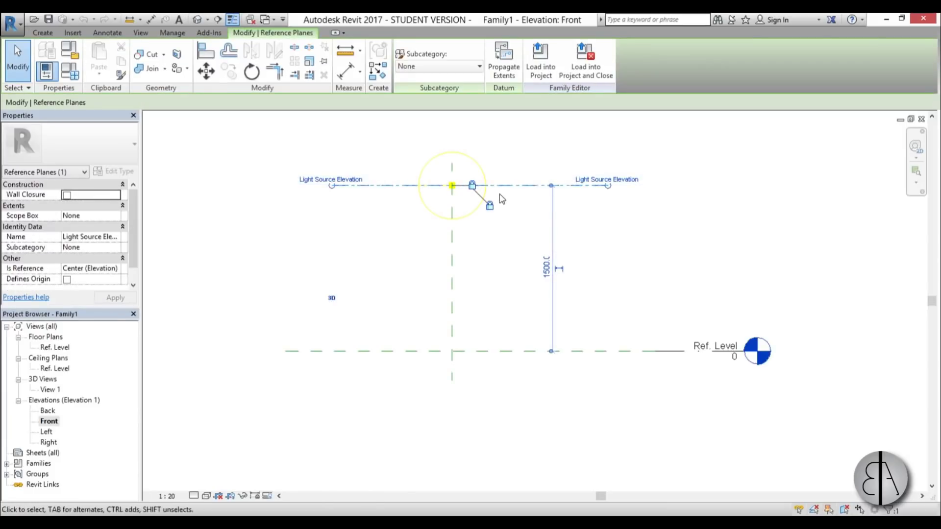
left_click(442, 165)
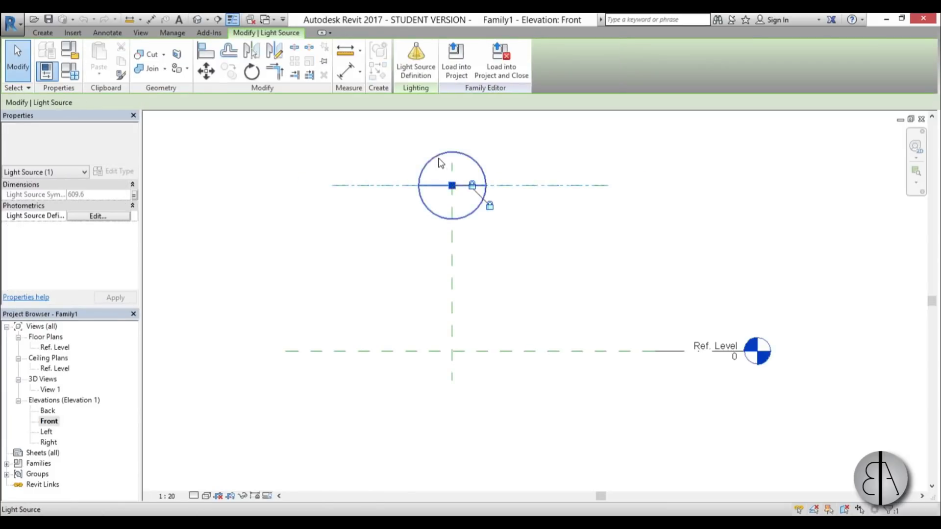
left_click(518, 200)
left_click_drag(518, 187, 510, 357)
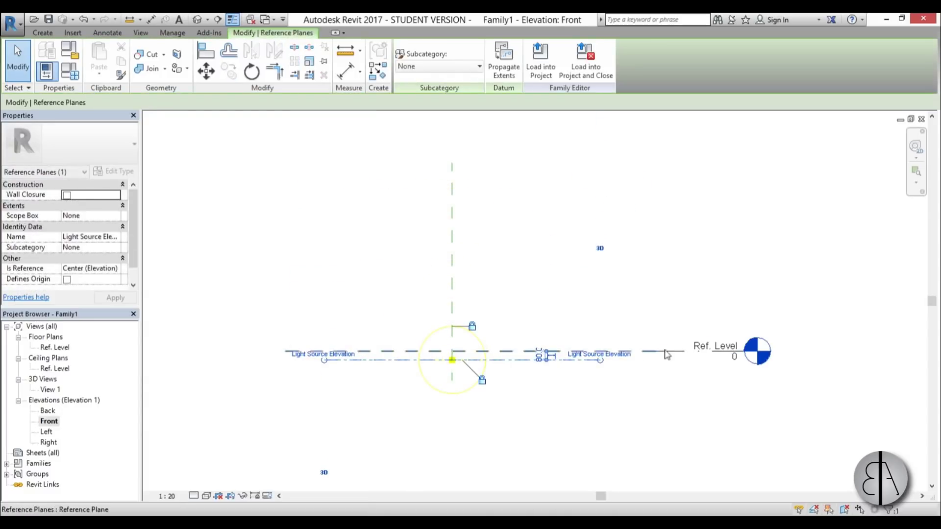
scroll(505, 362, "up", 4)
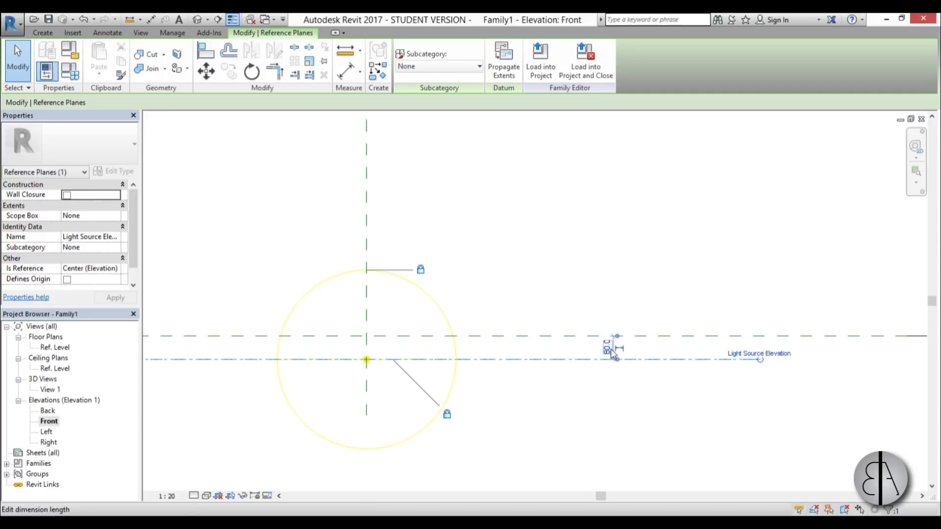
left_click(594, 346)
type("10")
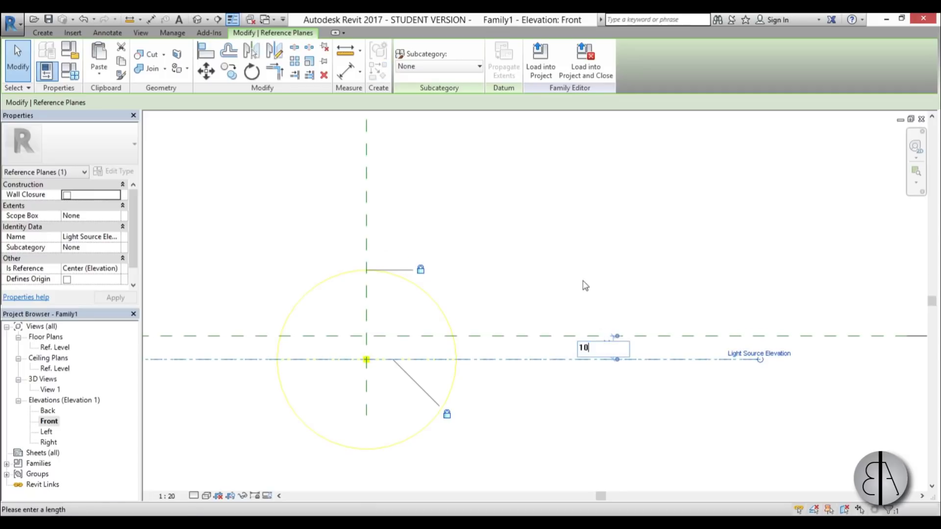
key("Return")
left_click(567, 280)
scroll(379, 348, "up", 3)
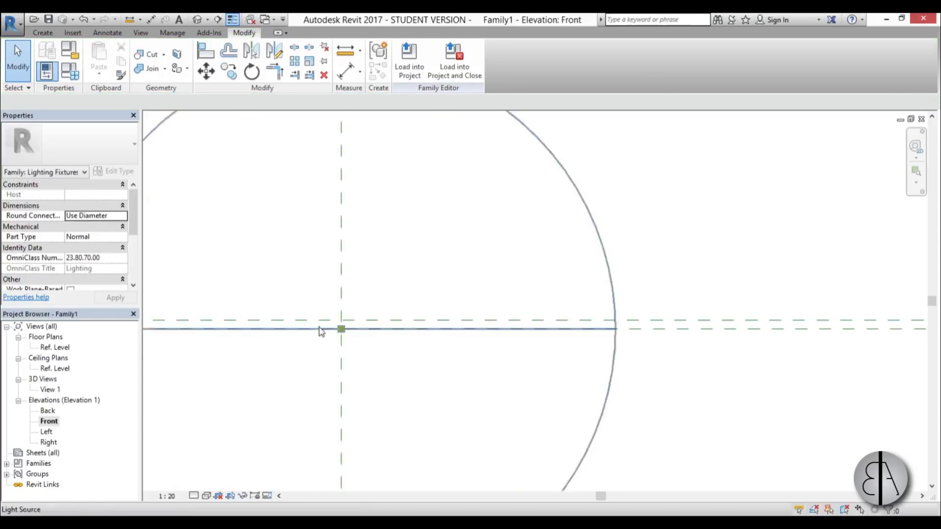
scroll(611, 256, "down", 5)
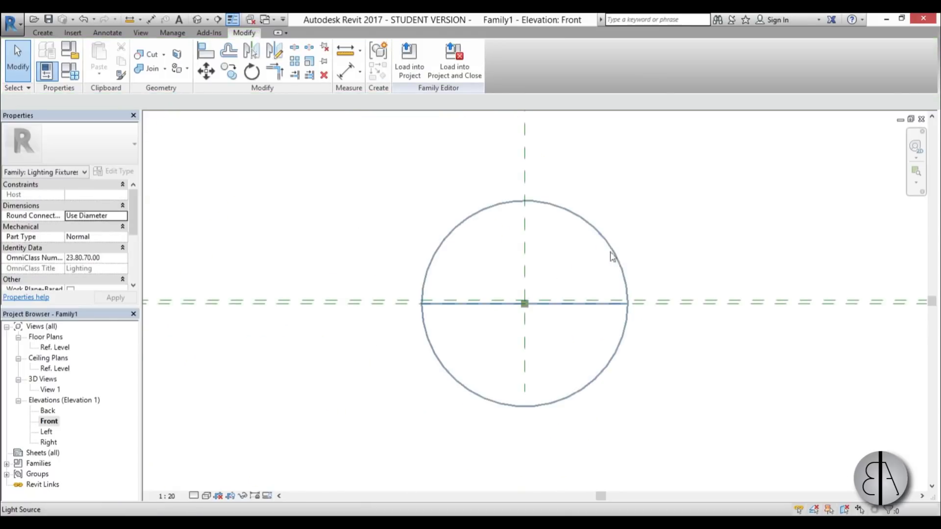
Step: In Family Types, set the Initial Intensity luminous flux to 300 lm and apply it
left_click(76, 74)
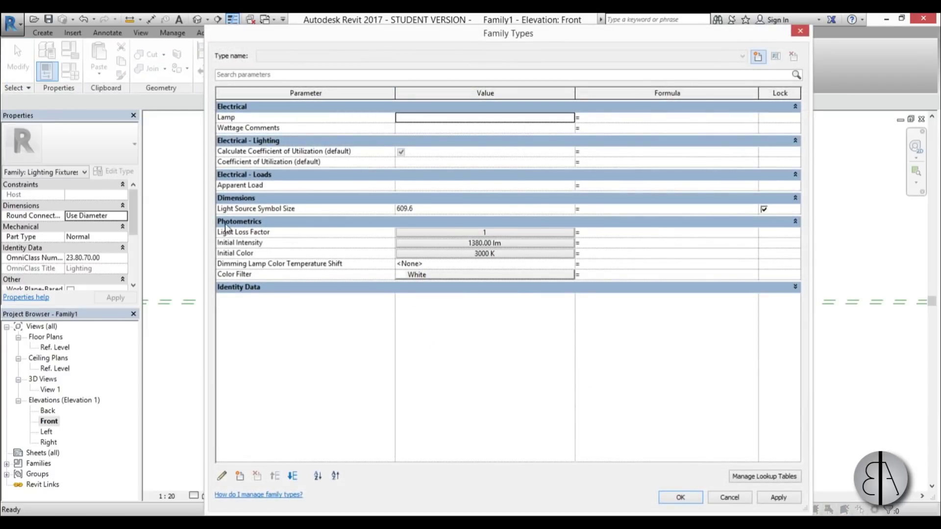
left_click(504, 243)
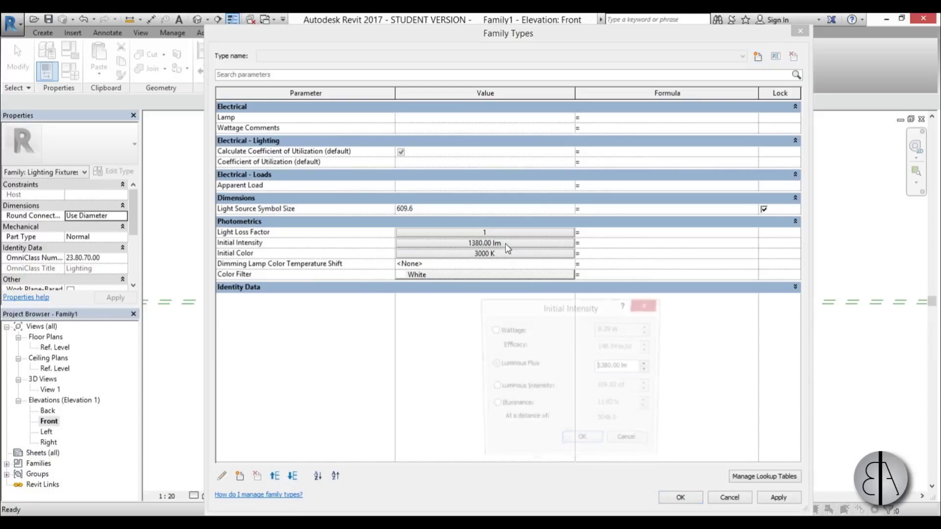
left_click_drag(614, 368, 577, 374)
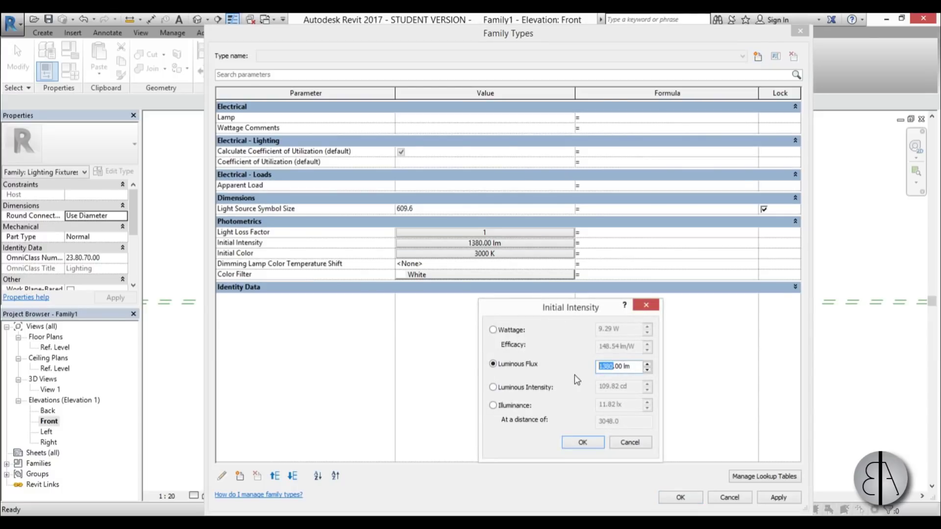
type("30")
left_click(581, 443)
left_click(776, 500)
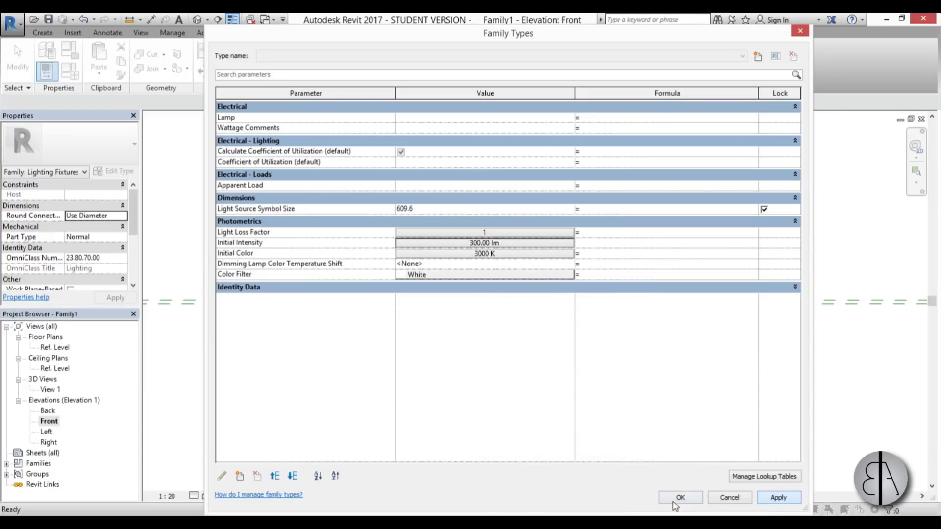
left_click(679, 497)
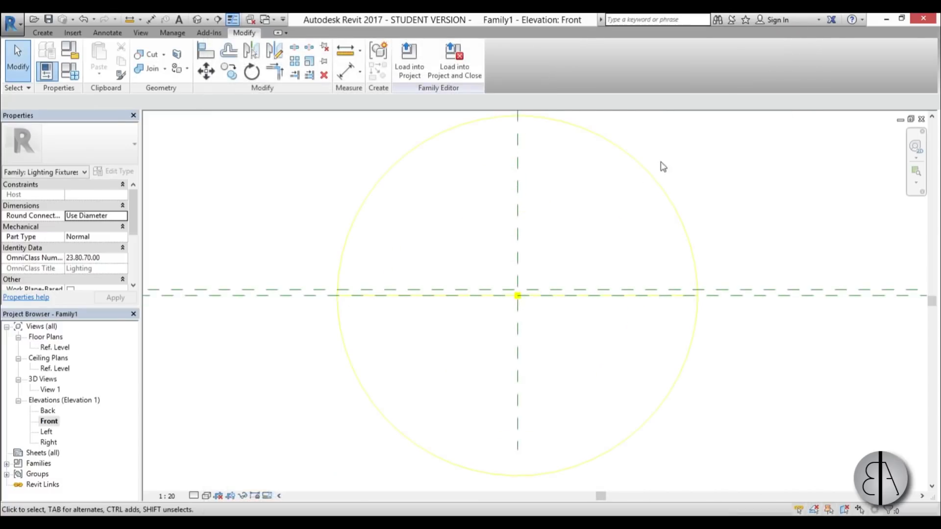
Step: Switch to the Ref. Level floor plan and locate the light source
scroll(610, 188, "down", 1)
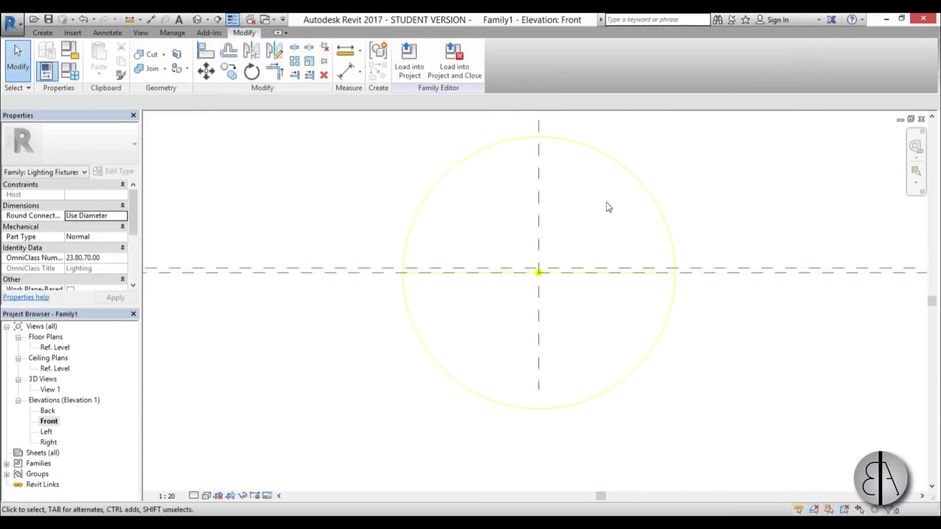
middle_click_drag(607, 205, 546, 225)
double_click(54, 348)
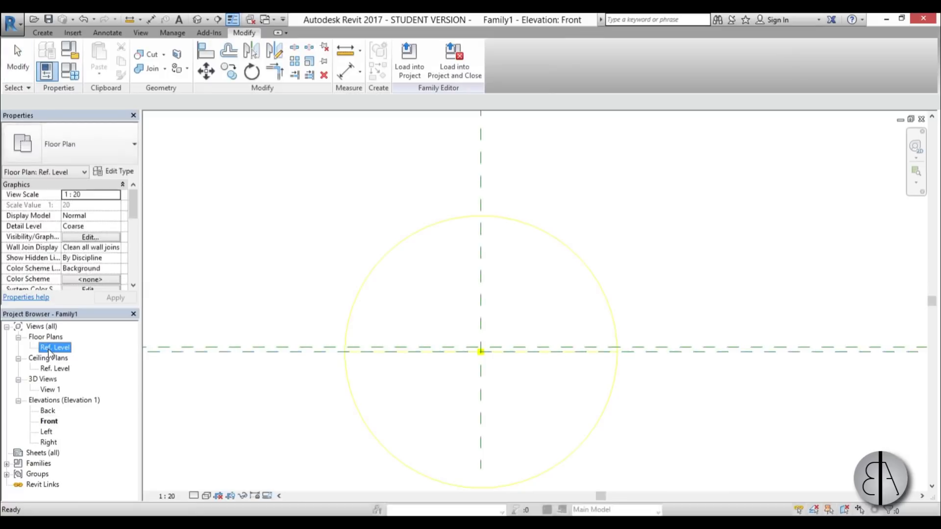
scroll(399, 325, "up", 6)
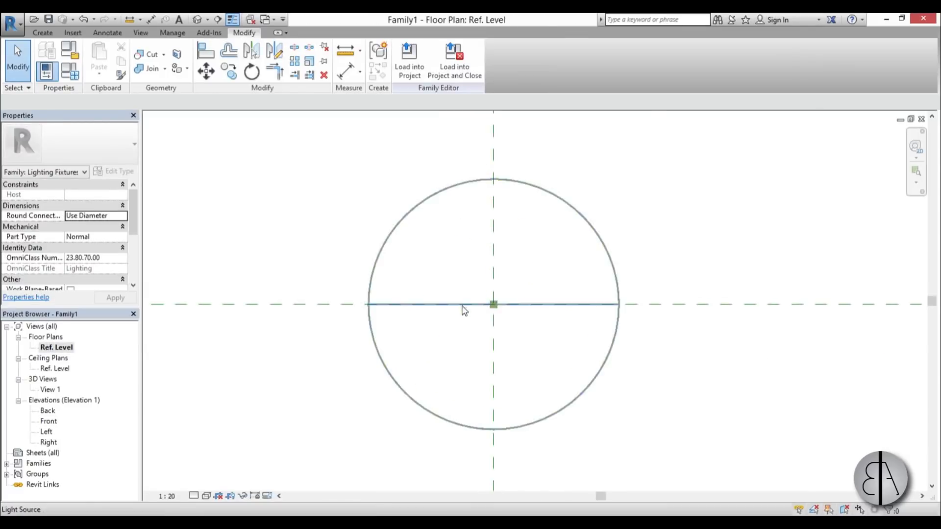
scroll(479, 332, "down", 2)
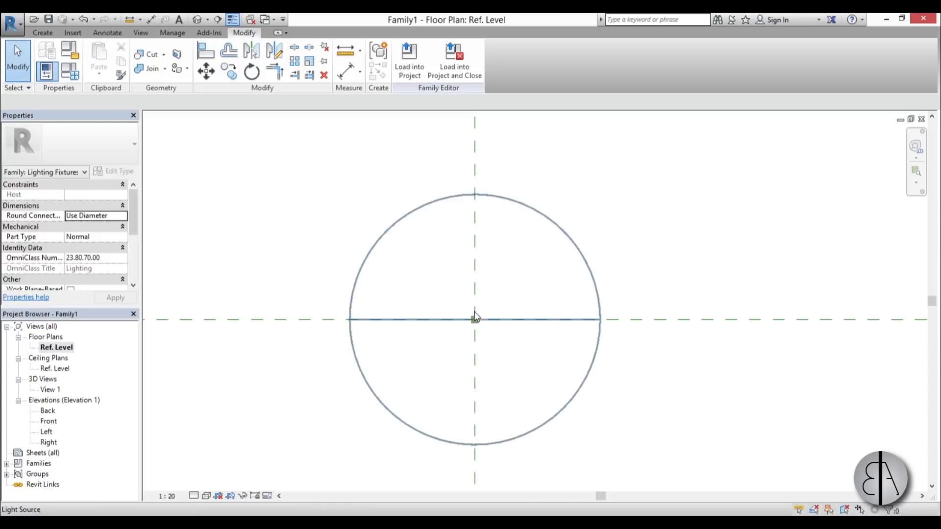
left_click(485, 217)
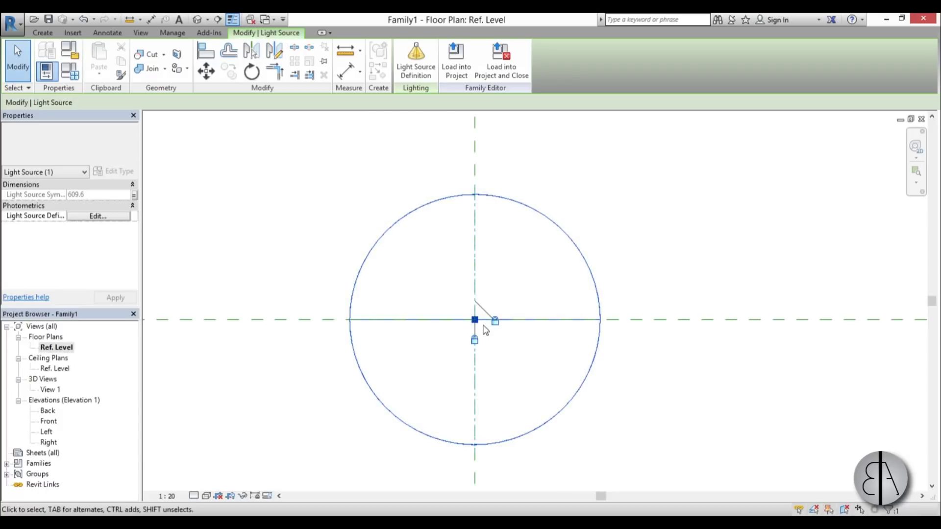
scroll(478, 320, "up", 3)
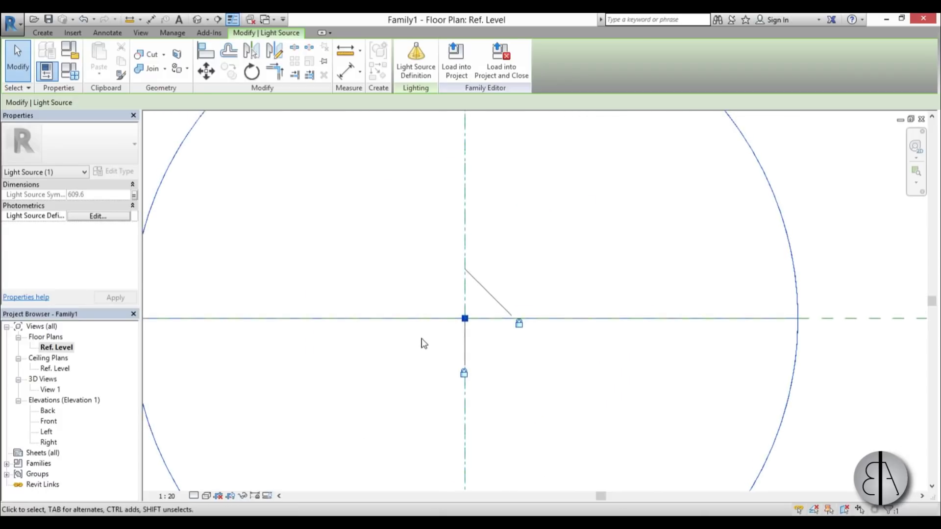
left_click(444, 349)
Step: Sketch a small extrusion circle centred on the reference-plane intersection under the light source
left_click(43, 33)
left_click(100, 63)
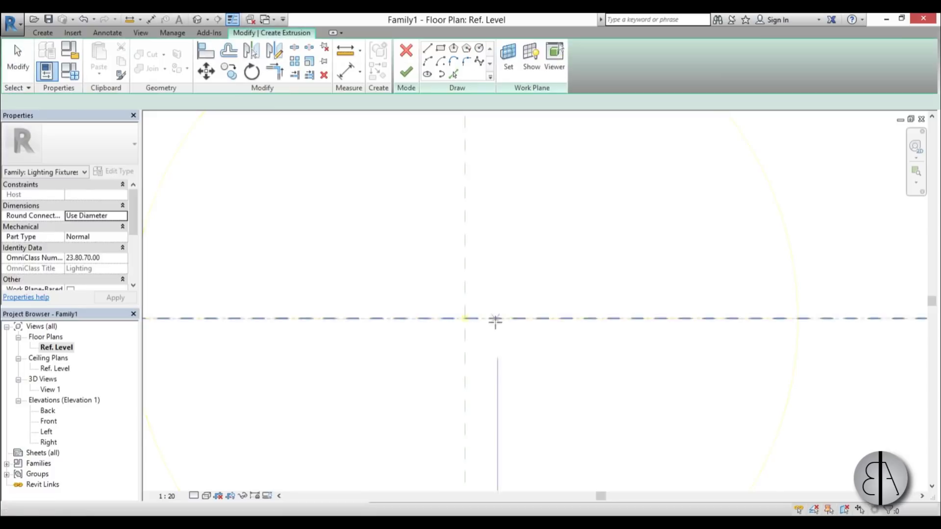
left_click(488, 336)
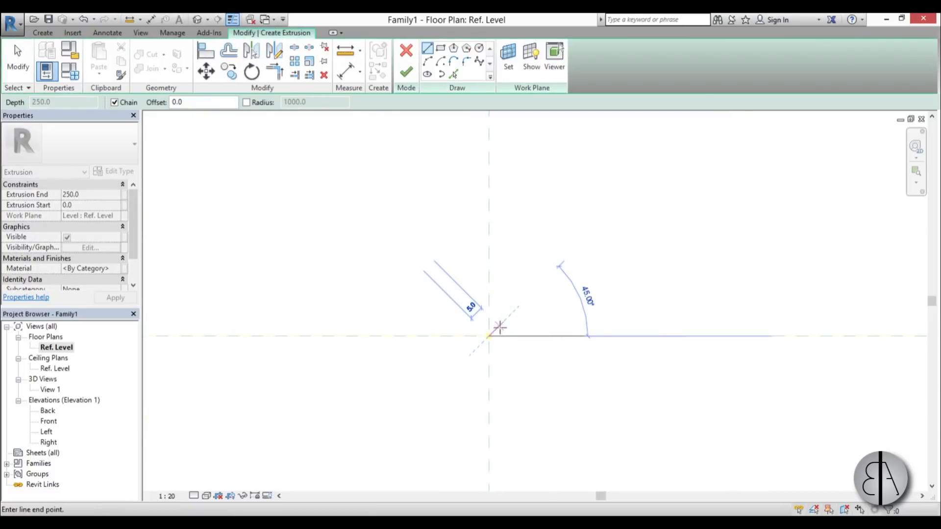
left_click(479, 47)
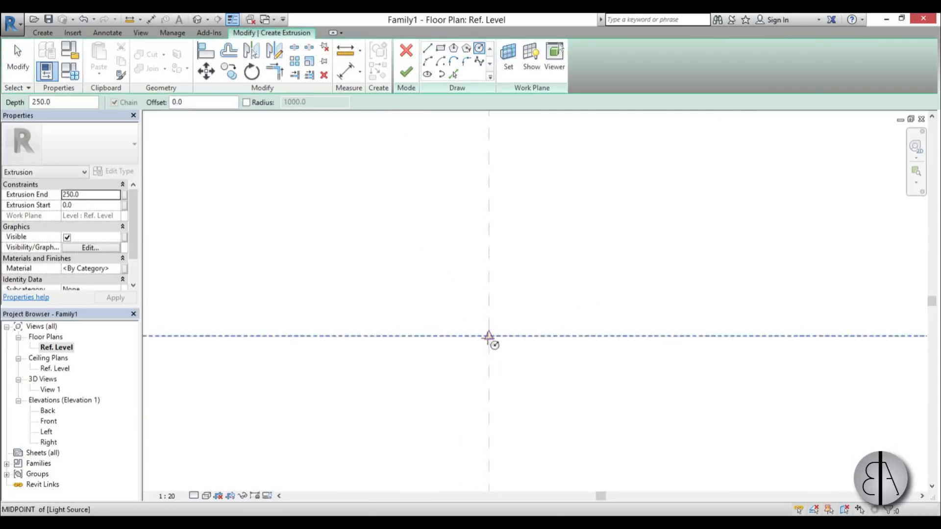
left_click(489, 336)
left_click(495, 328)
scroll(510, 342, "up", 5)
key("Escape")
key("Escape")
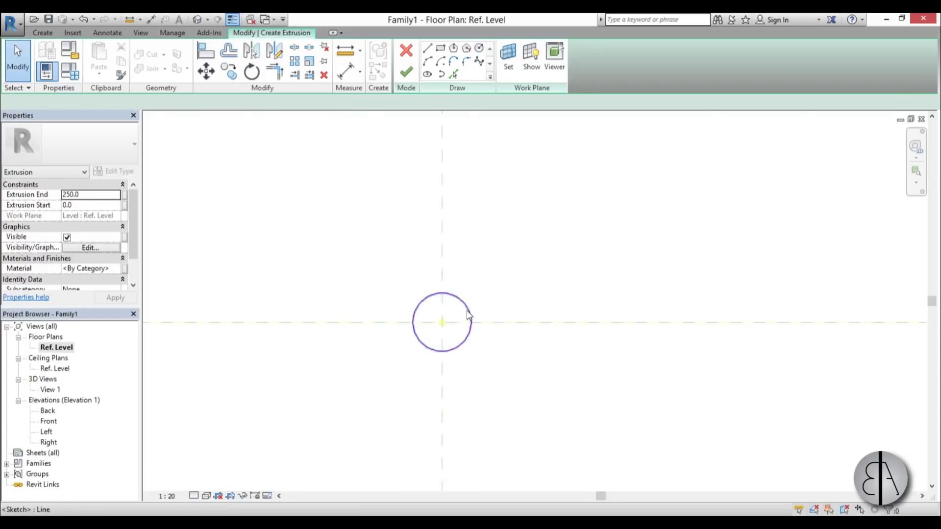
left_click(469, 322)
left_click(453, 303)
key("Escape")
key("Escape")
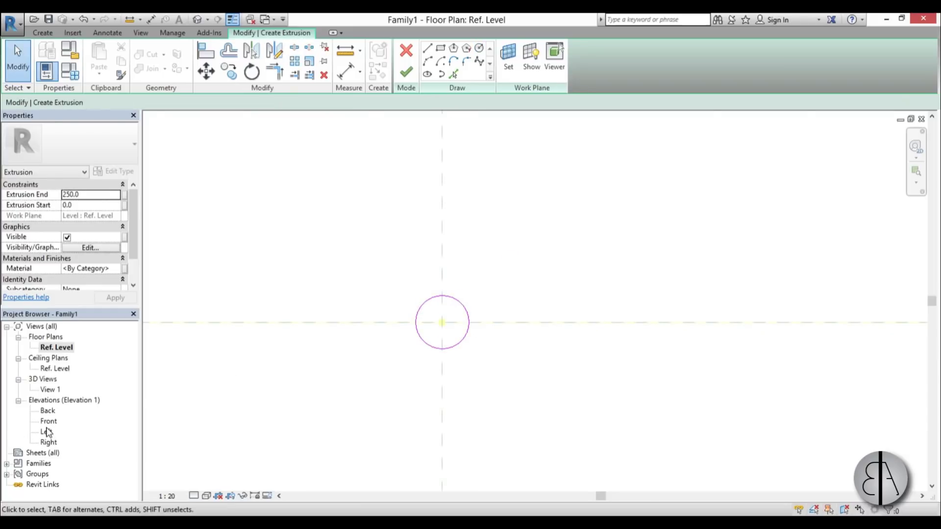
Step: Finish the extrusion in the Front elevation and flatten it into a thin disc ending at -3.6
double_click(48, 421)
scroll(493, 305, "up", 3)
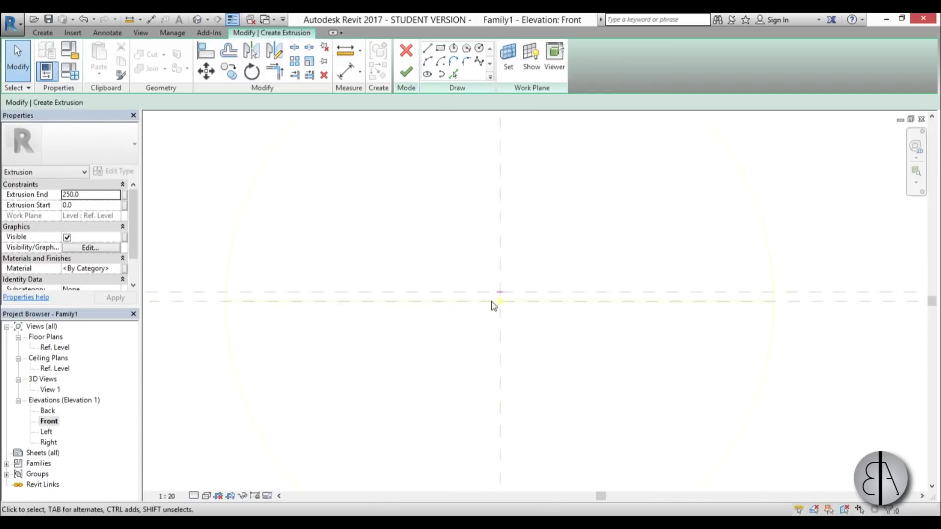
left_click(405, 73)
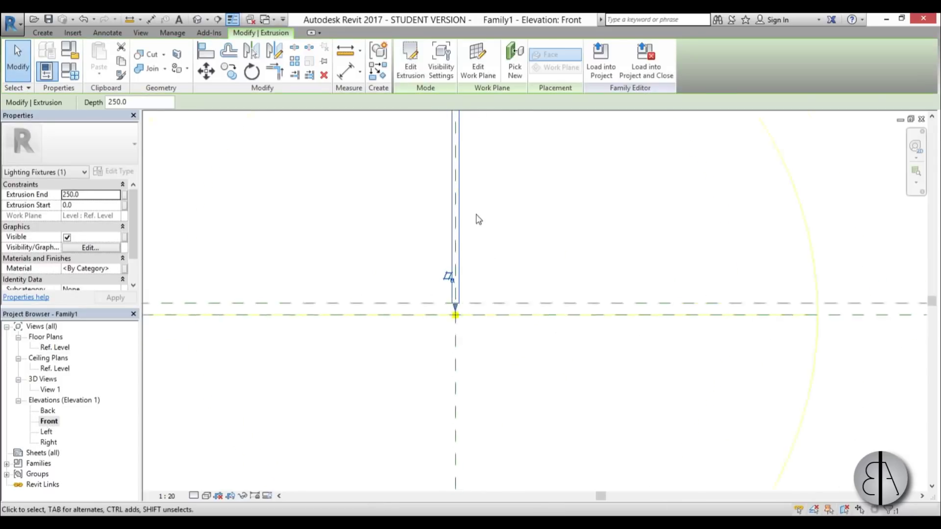
scroll(479, 219, "down", 3)
left_click_drag(460, 305, 447, 350)
scroll(451, 332, "up", 5)
Step: Assign the Air material to the extrusion
left_click(116, 269)
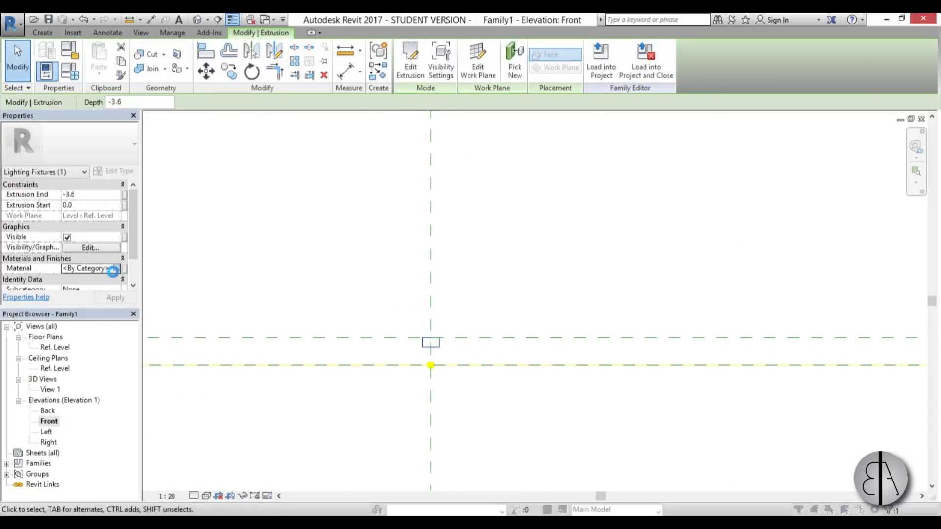
left_click(117, 269)
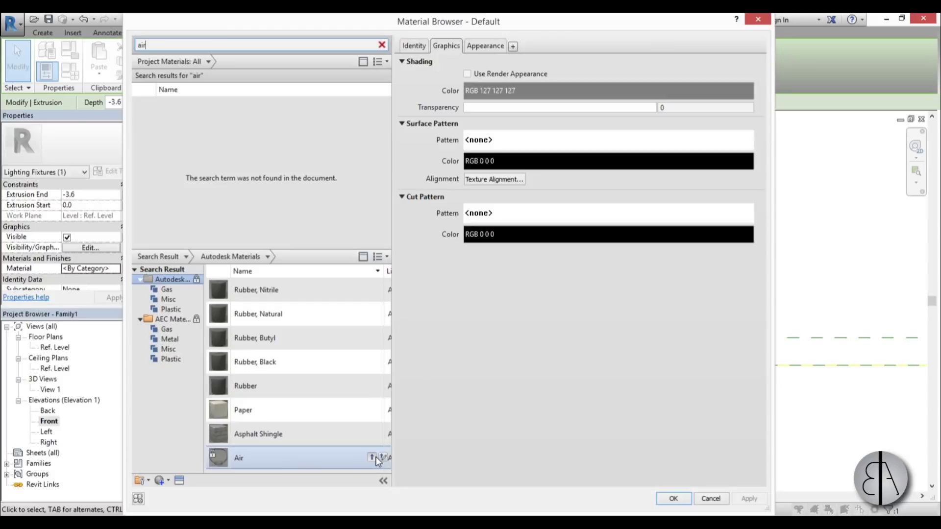
left_click(375, 458)
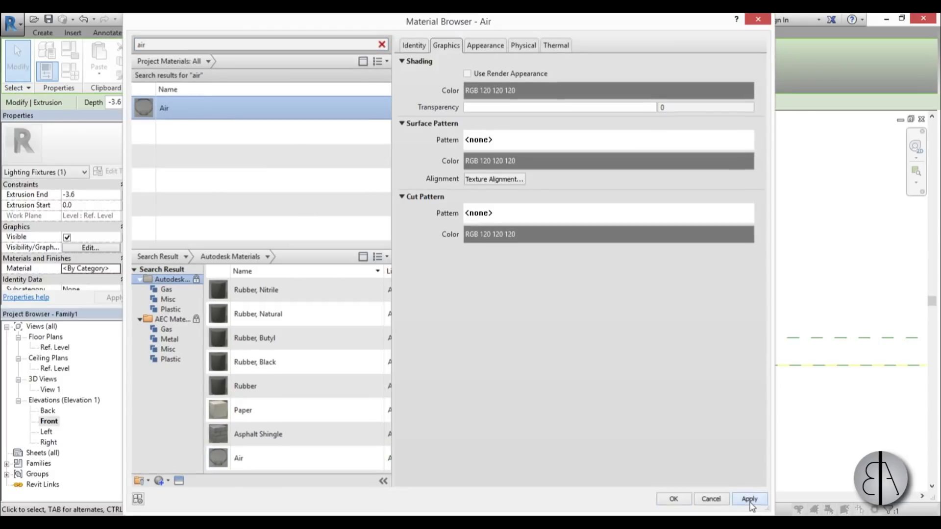
left_click(749, 498)
left_click(673, 499)
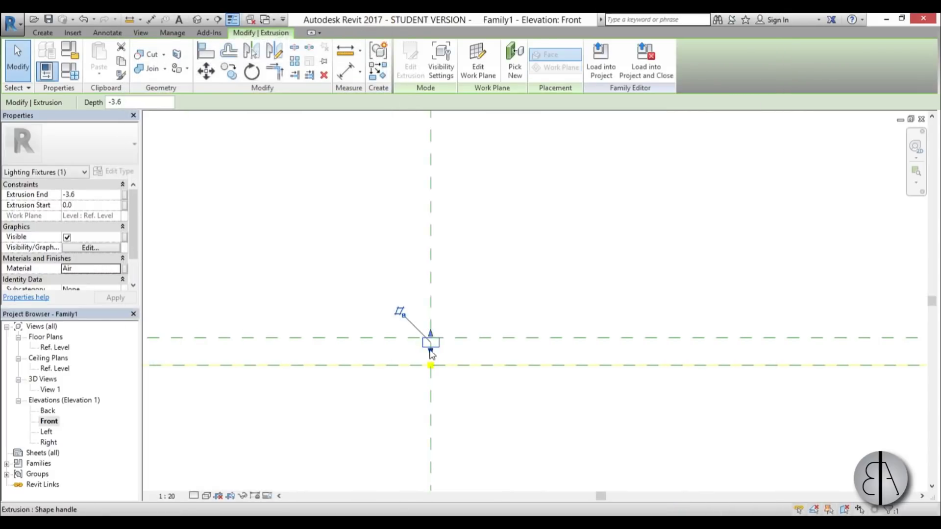
scroll(431, 354, "up", 5)
left_click(491, 298)
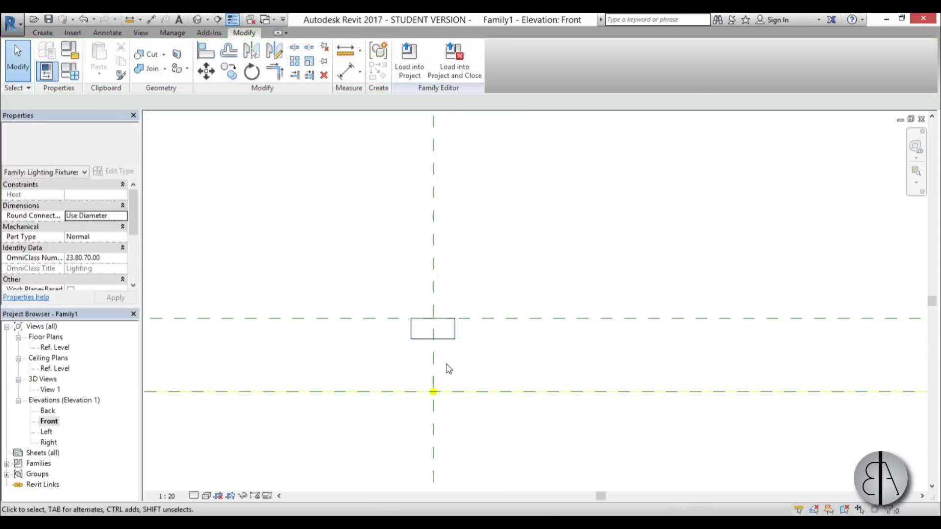
scroll(449, 369, "down", 5)
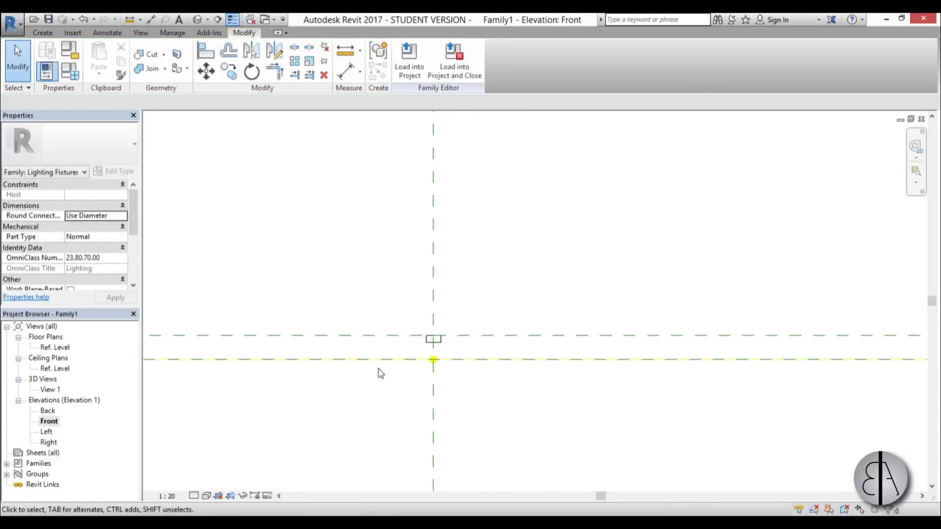
Step: Create a second family from the English Metric Generic Model line based.rft template
left_click(432, 359)
mouse_move(452, 346)
middle_mouse_down()
mouse_move(450, 329)
mouse_move(449, 351)
middle_mouse_up()
left_click(12, 22)
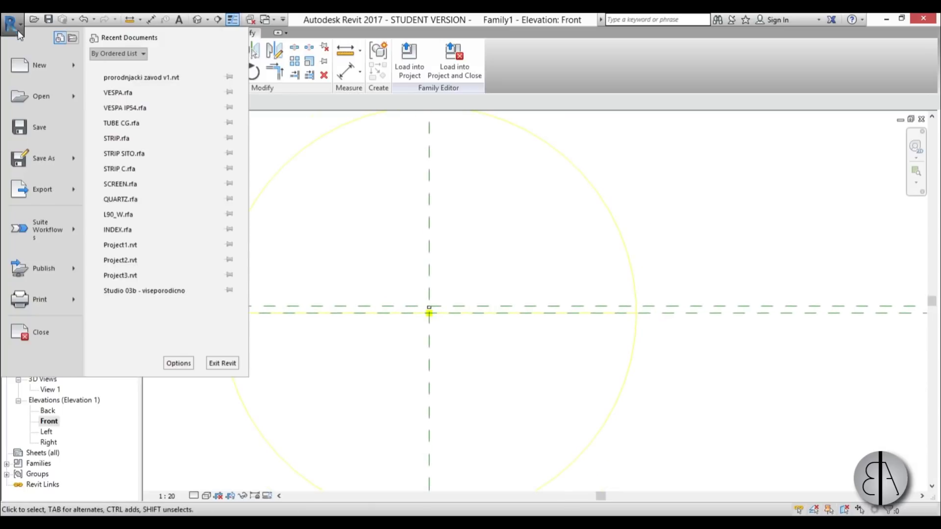
mouse_move(76, 205)
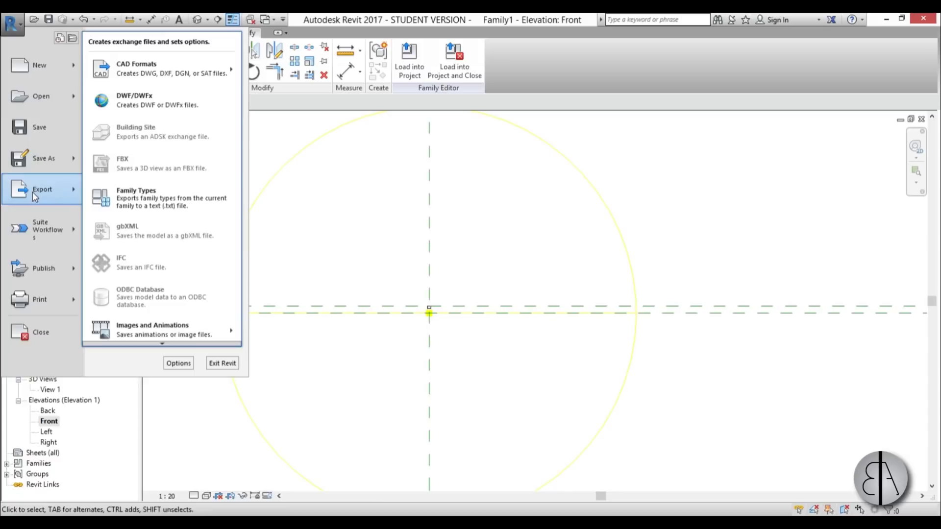
mouse_move(40, 67)
left_click(134, 106)
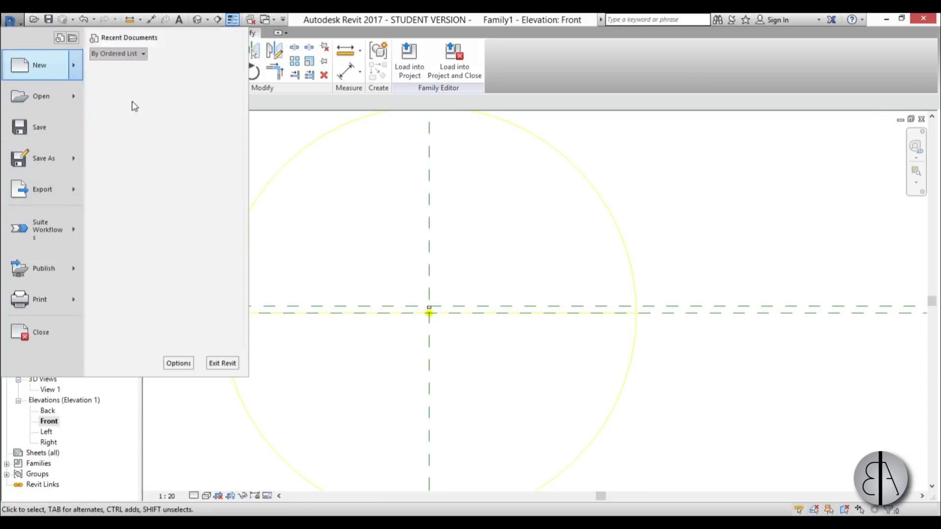
left_click(816, 113)
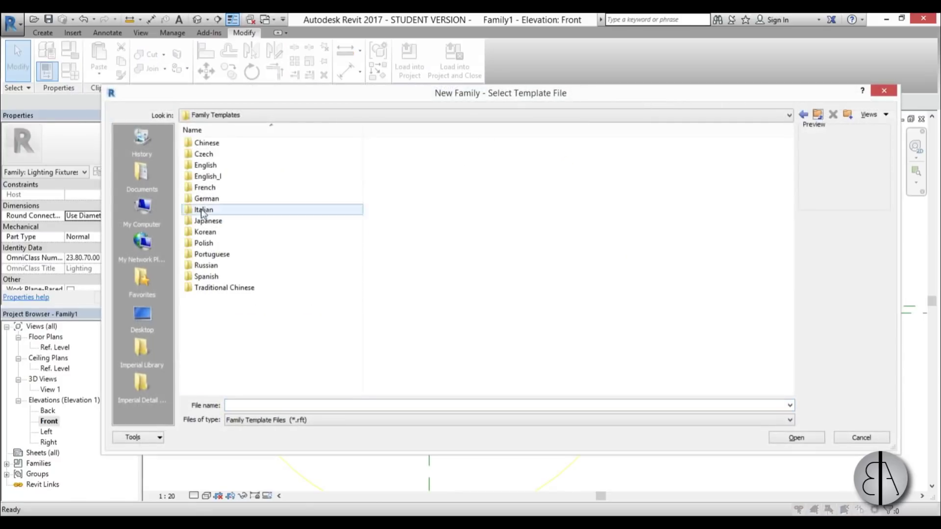
double_click(205, 165)
scroll(314, 235, "down", 10)
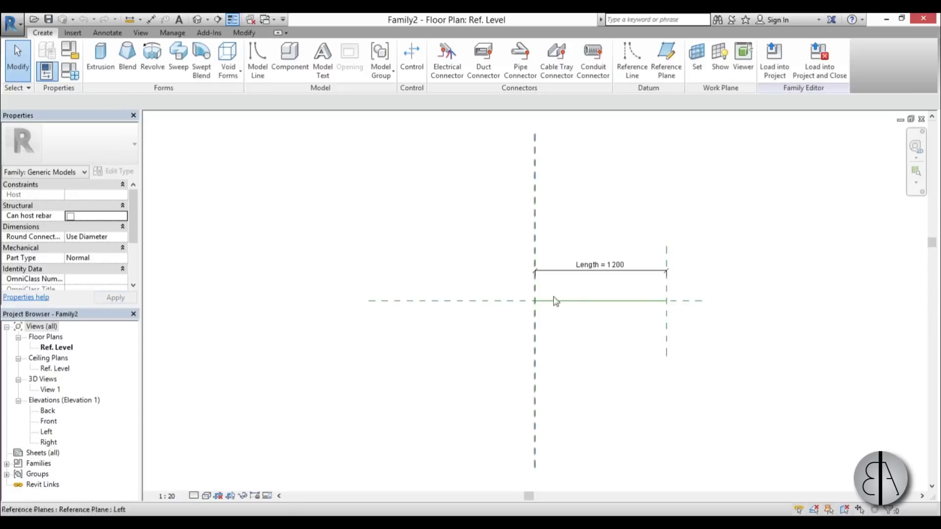
scroll(456, 305, "up", 4)
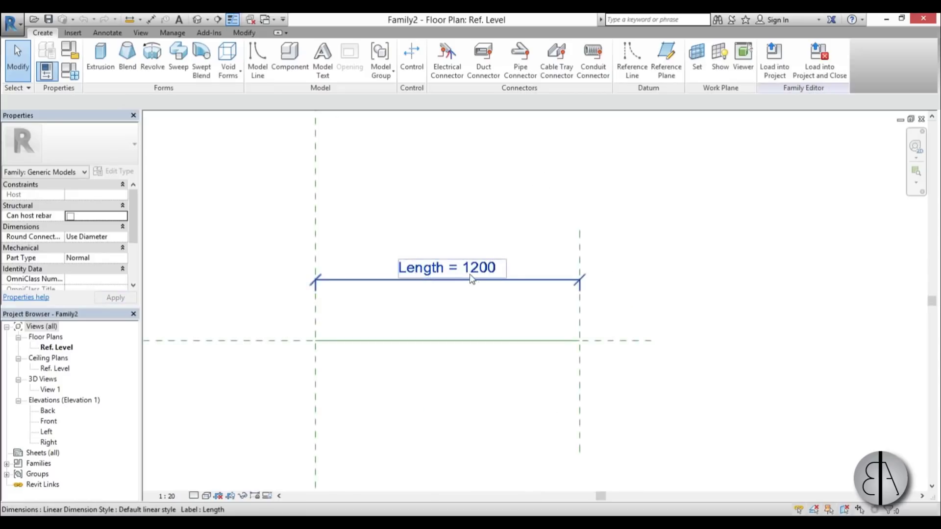
Step: Change Family2's Length type parameter from 1200 to 1000
left_click(76, 74)
left_click(425, 116)
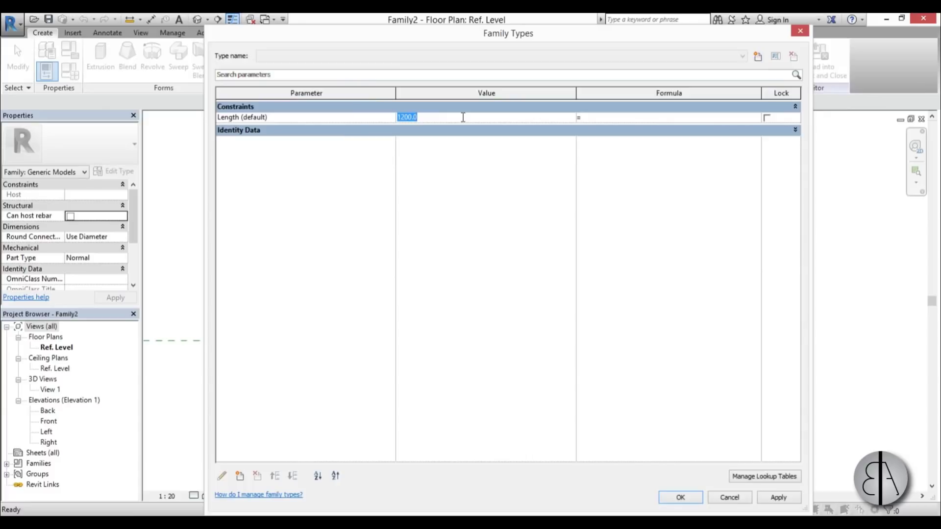
type("100")
left_click(778, 498)
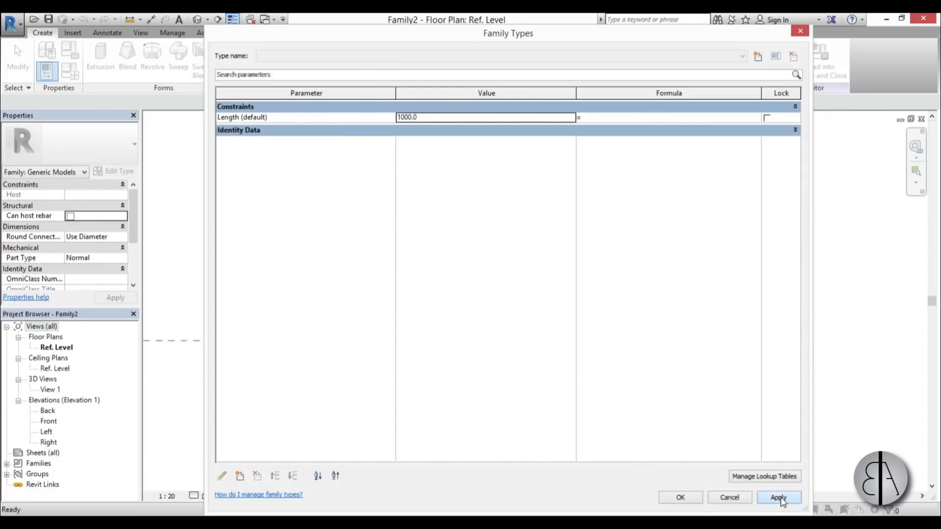
left_click(680, 497)
scroll(364, 304, "up", 3)
middle_click_drag(366, 306, 396, 269)
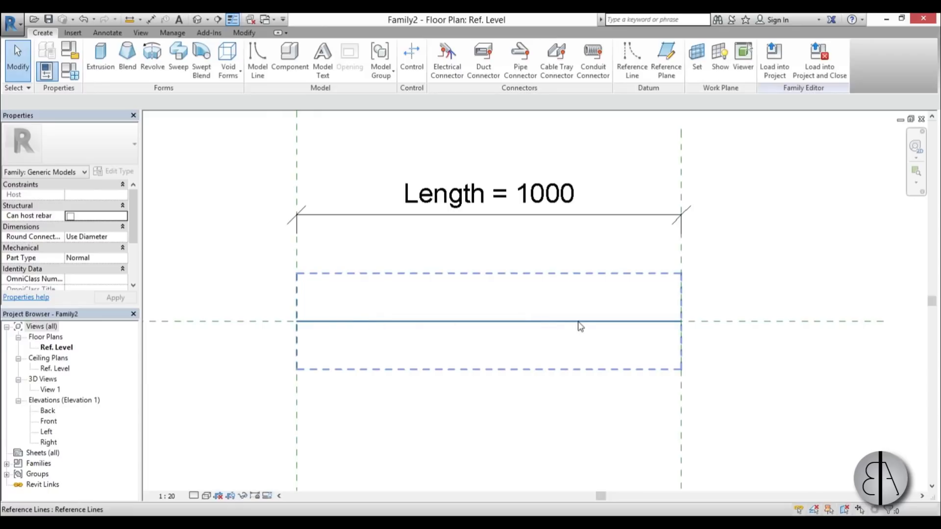
middle_click_drag(538, 367, 534, 359)
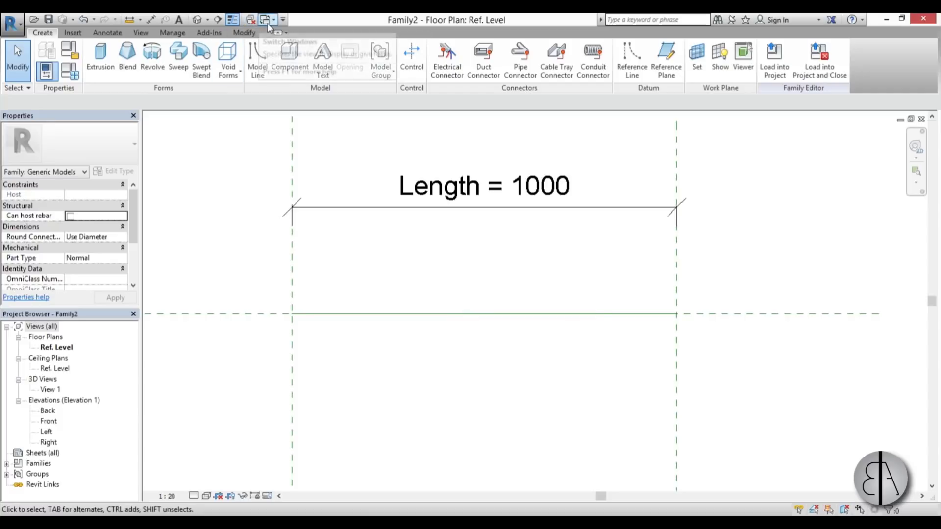
Step: Load the Family1 light into Family2 and place one at the left reference-plane intersection
left_click(250, 21)
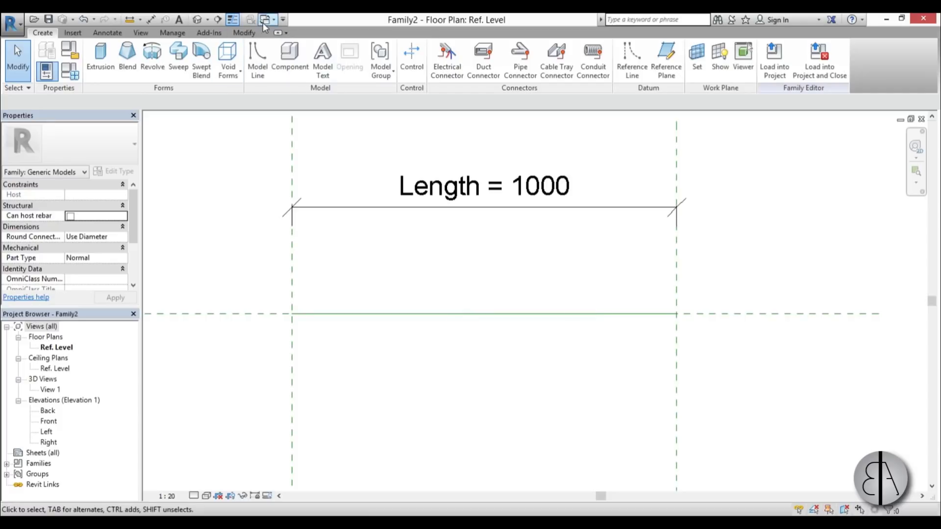
left_click(263, 22)
left_click(327, 35)
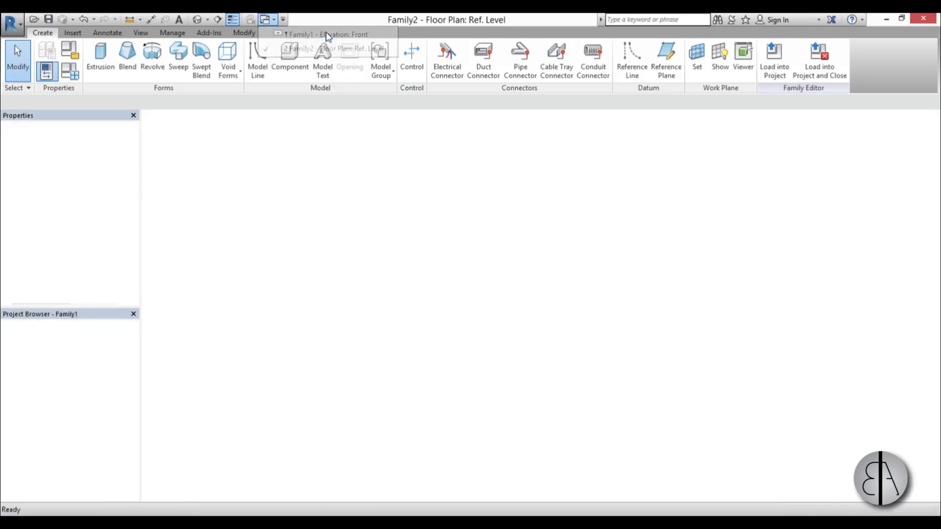
left_click(414, 76)
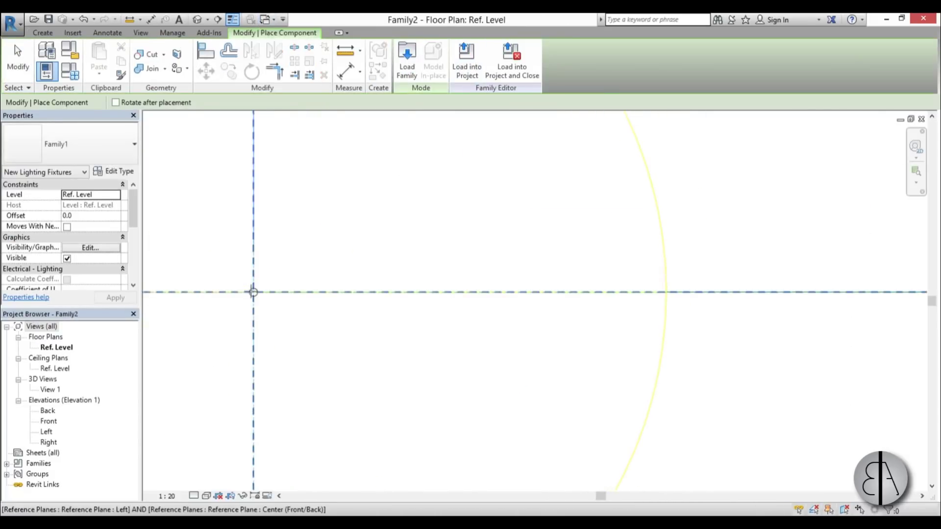
left_click(253, 292)
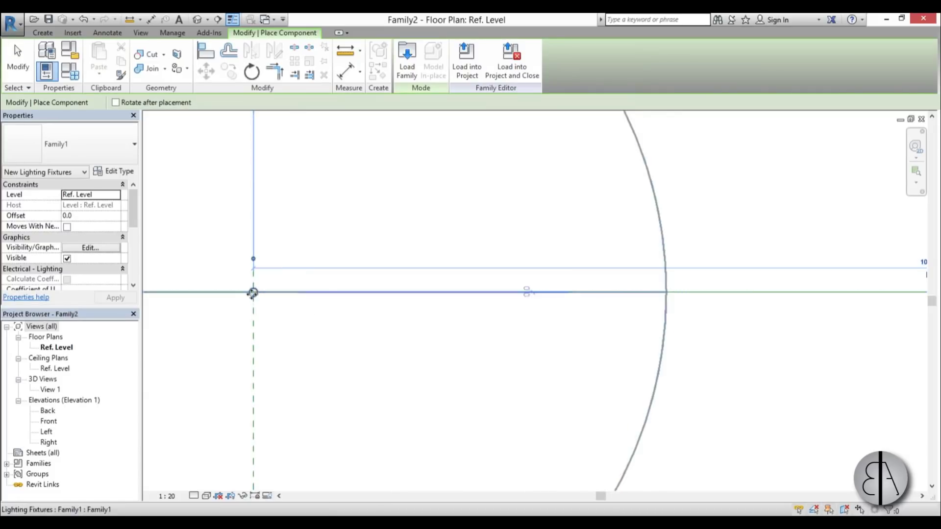
scroll(353, 332, "down", 1)
key("Escape")
Step: Align the light fixture's centre to the first reference plane
scroll(346, 279, "up", 3)
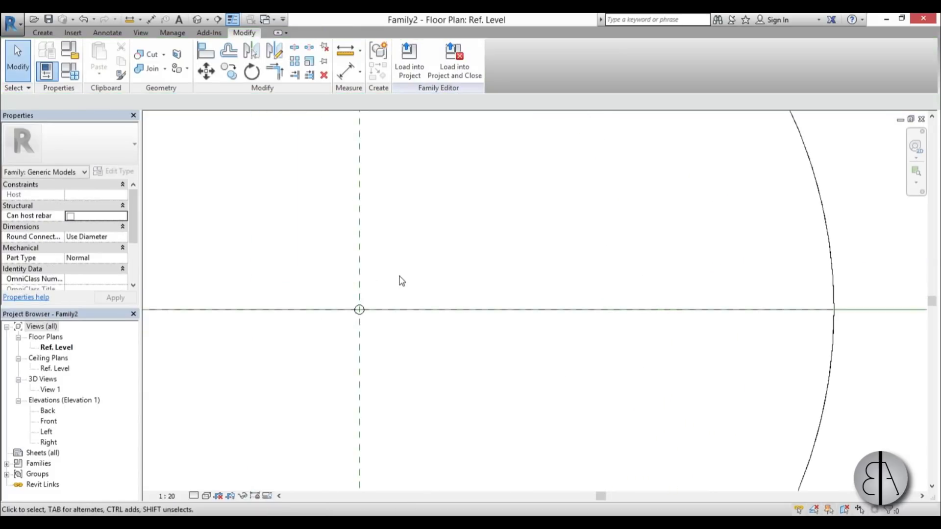
key("l")
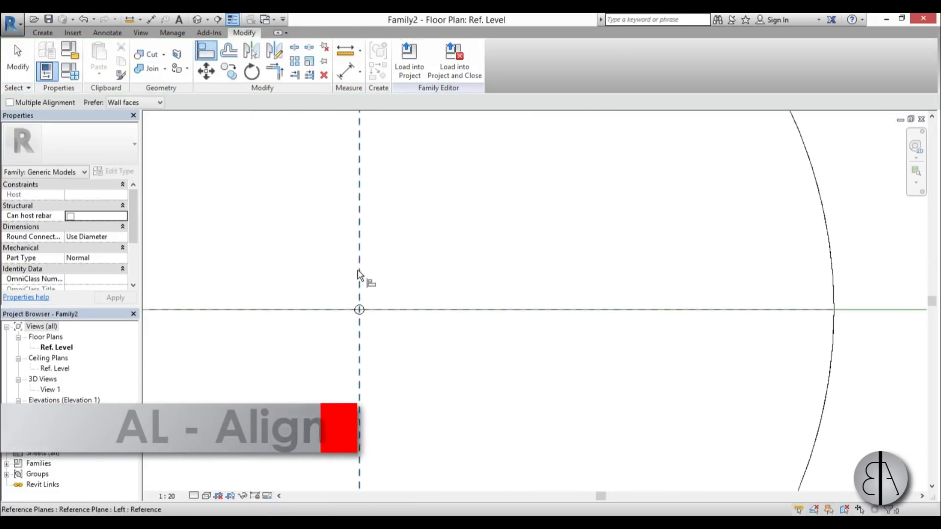
scroll(360, 314, "up", 2)
left_click(359, 312)
scroll(380, 302, "down", 3)
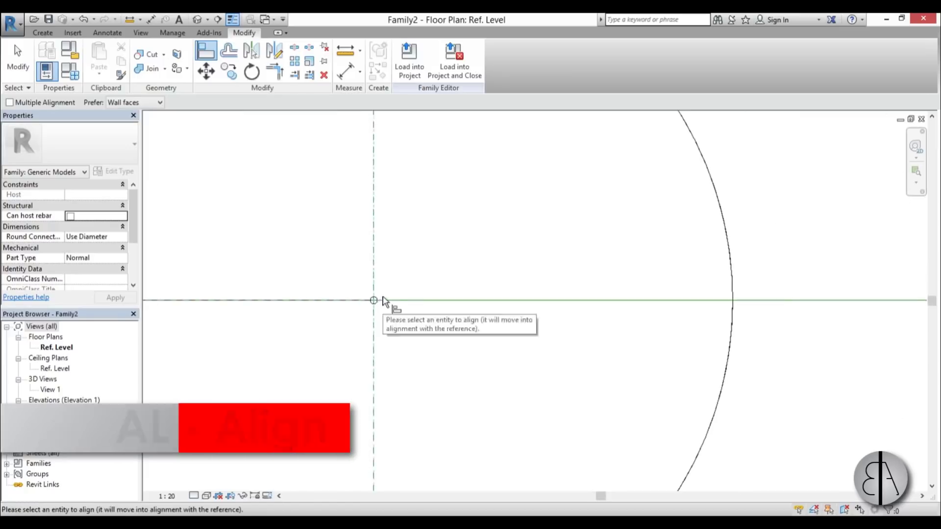
scroll(386, 303, "up", 4)
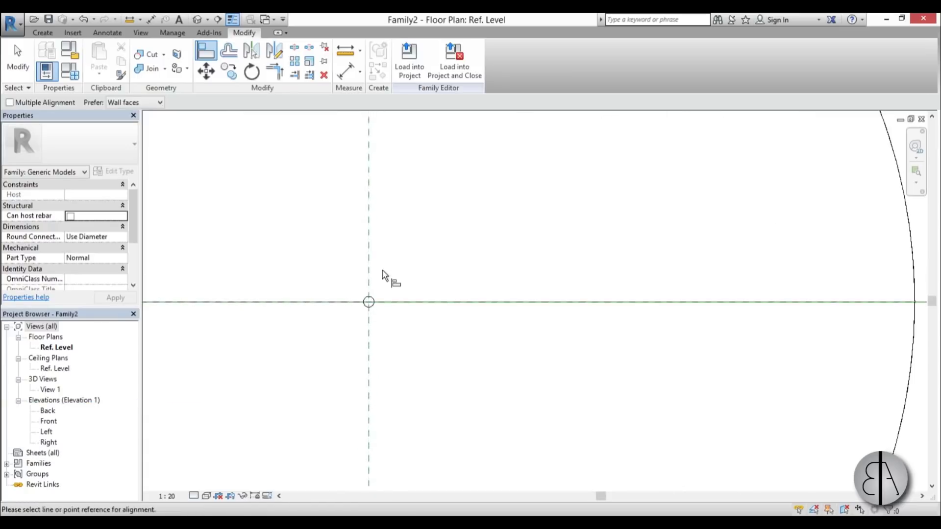
left_click(372, 306)
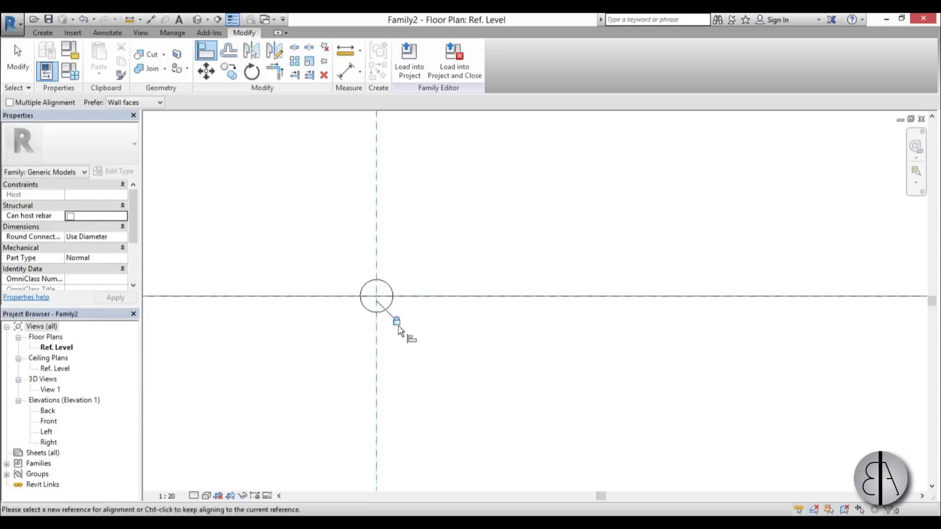
Step: Align the fixture's centre onto the horizontal reference line, then select the fixture
scroll(386, 300, "down", 3)
scroll(385, 300, "down", 3)
left_click(612, 300)
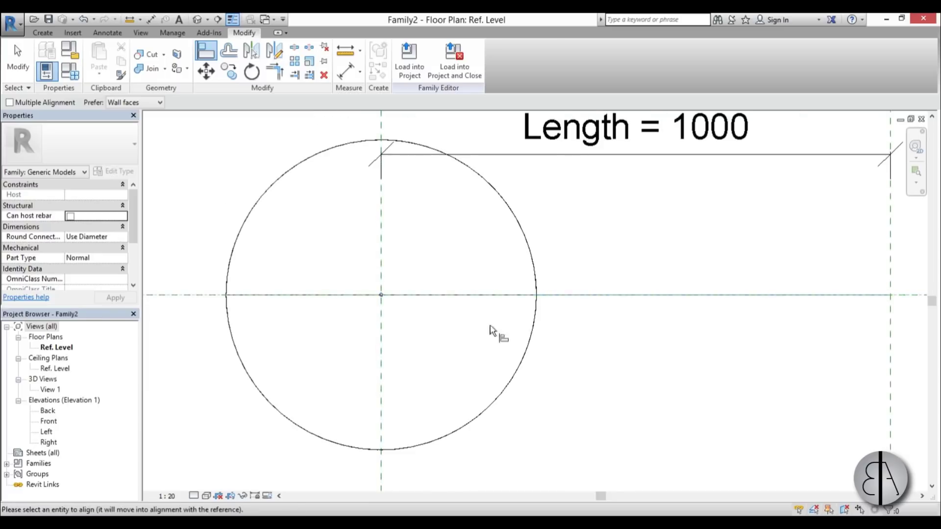
scroll(337, 300, "up", 4)
scroll(336, 301, "up", 4)
left_click(346, 258)
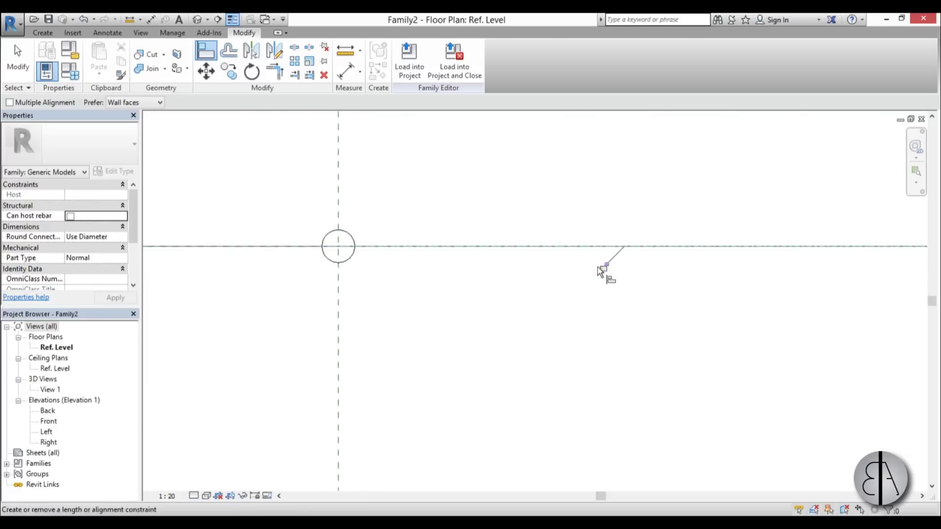
scroll(343, 319, "up", 5)
key("Escape")
scroll(387, 314, "up", 3)
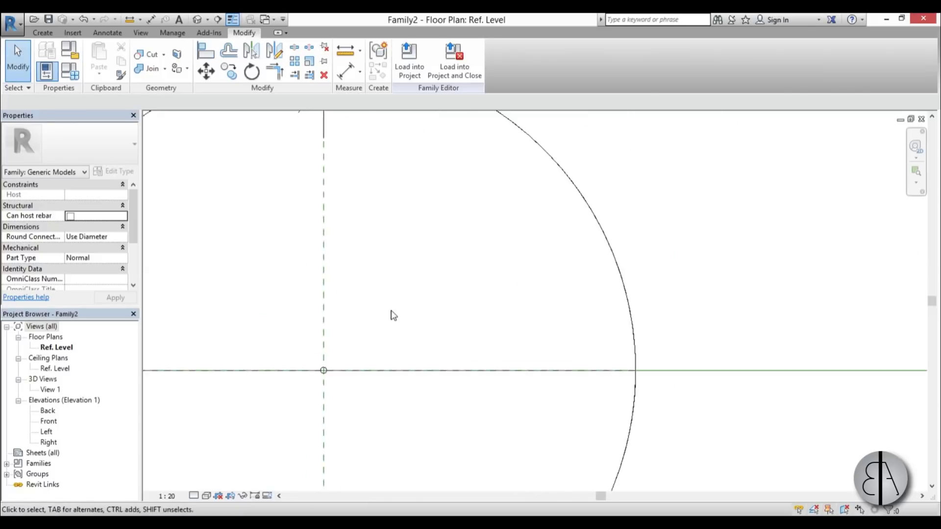
scroll(466, 261, "down", 2)
left_click(482, 249)
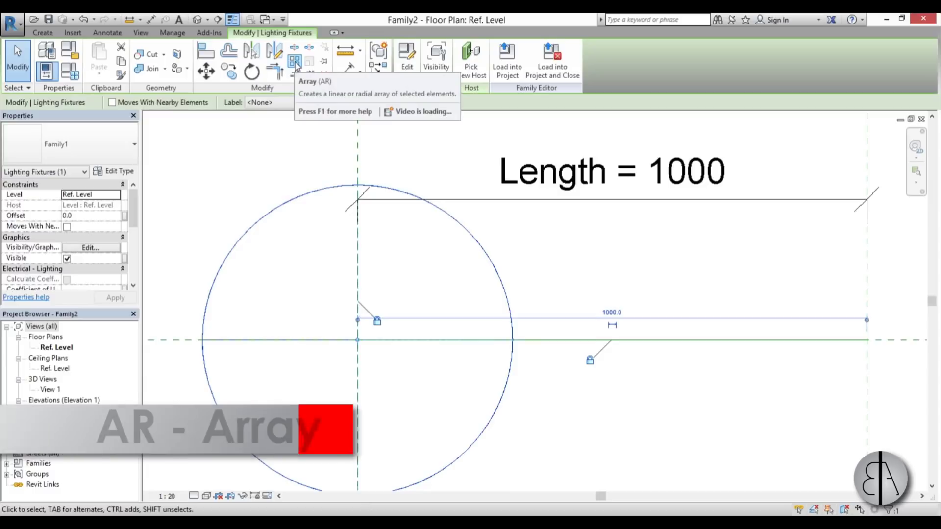
Step: Array the fixture into 6 copies from its centre to the far reference plane 1000 away
left_click(295, 62)
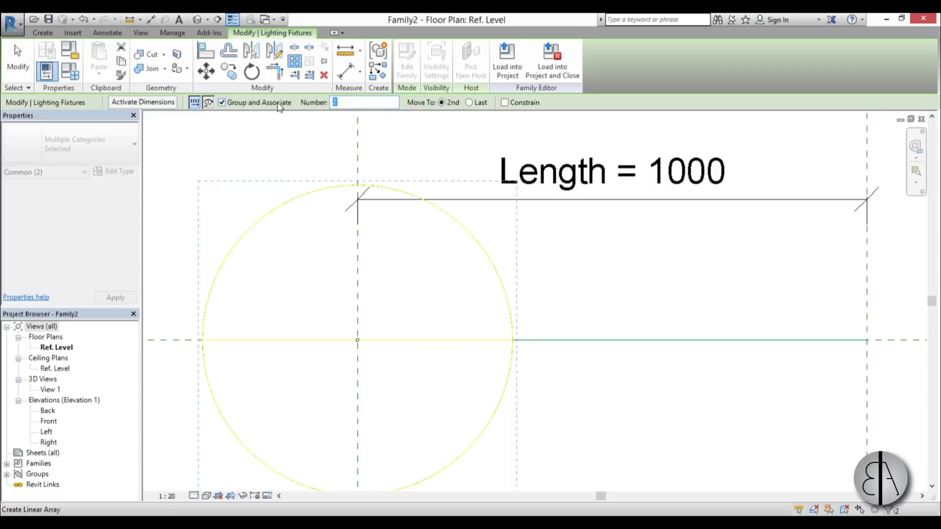
type("6")
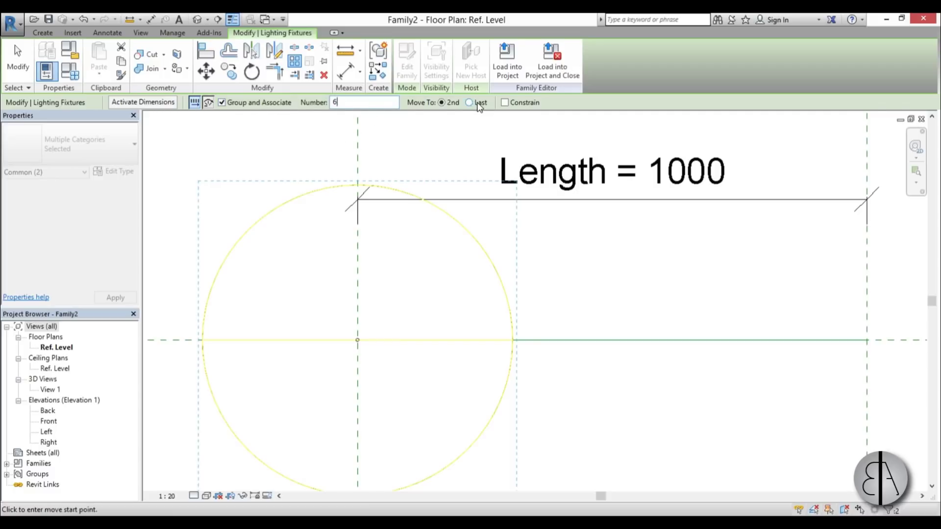
scroll(330, 319, "up", 5)
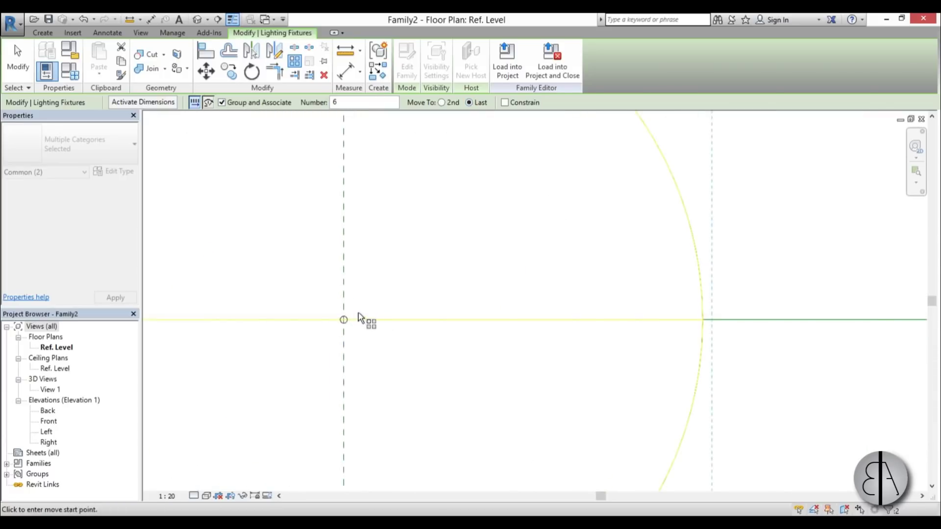
left_click(324, 327)
scroll(330, 338, "up", 5)
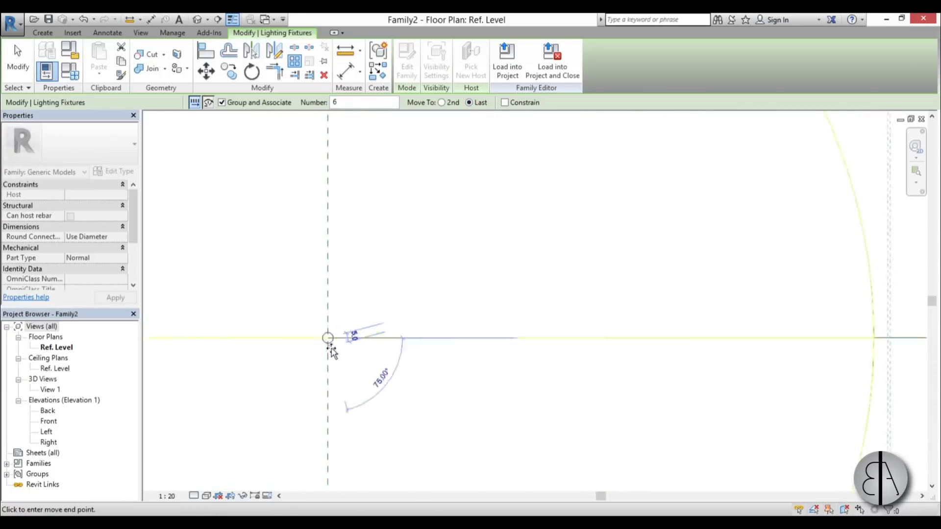
scroll(294, 356, "up", 6)
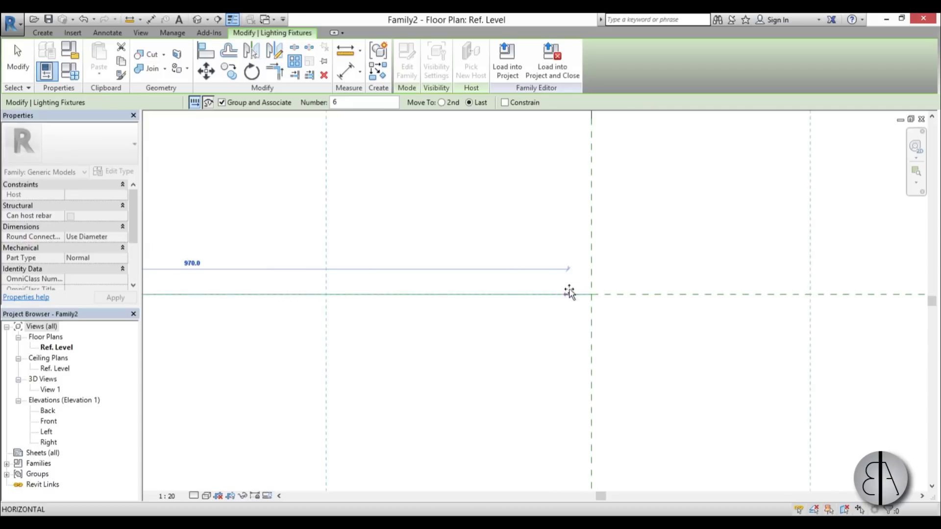
left_click(568, 293)
scroll(577, 292, "down", 5)
scroll(583, 296, "up", 7)
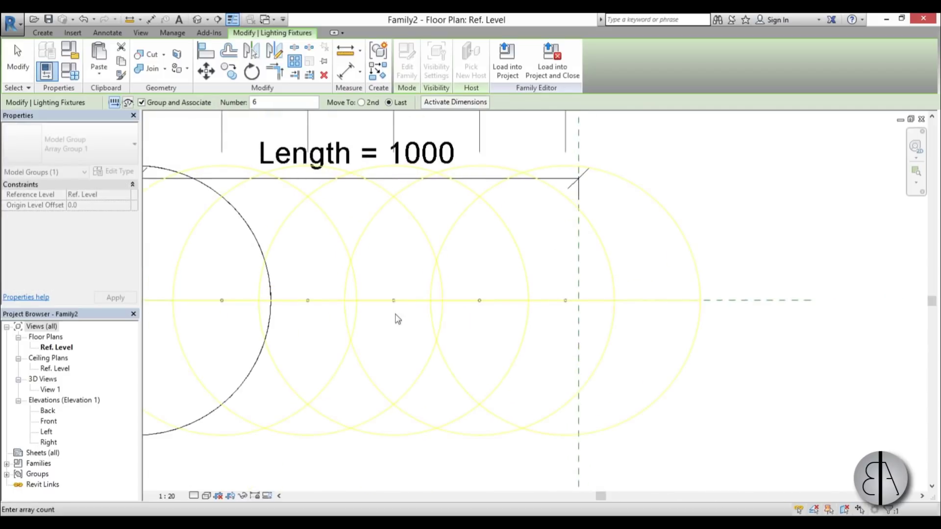
key("Return")
Step: Align and lock the last light's centre to the far vertical reference plane
key("Escape")
middle_click_drag(594, 288, 525, 296)
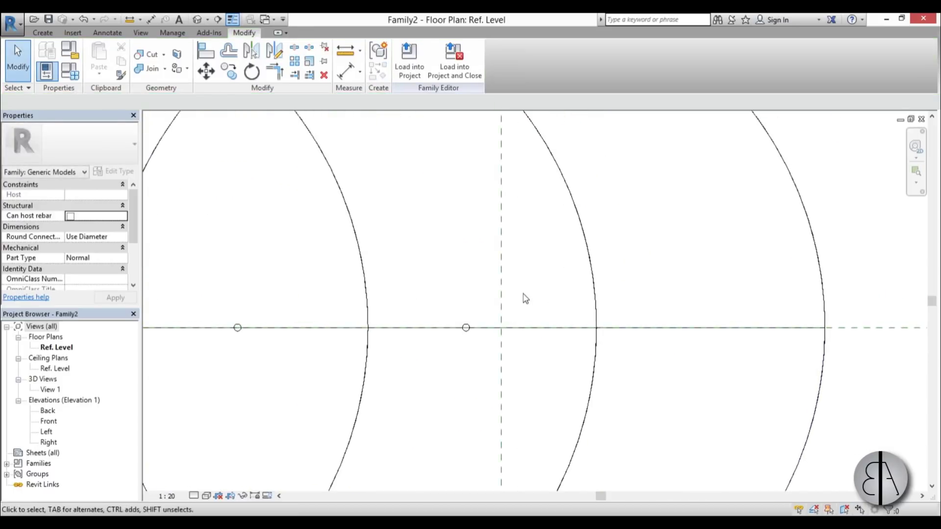
key("a")
key("l")
left_click(510, 228)
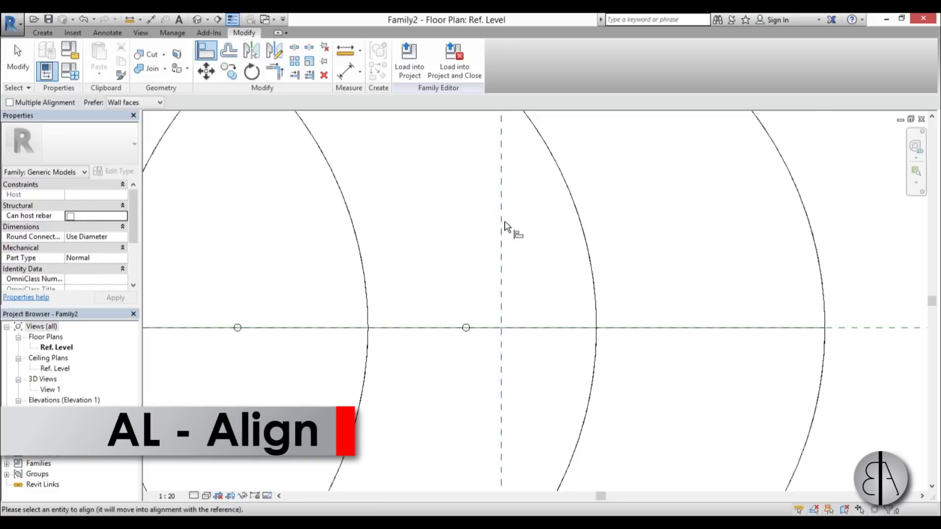
scroll(485, 324, "up", 4)
left_click(427, 344)
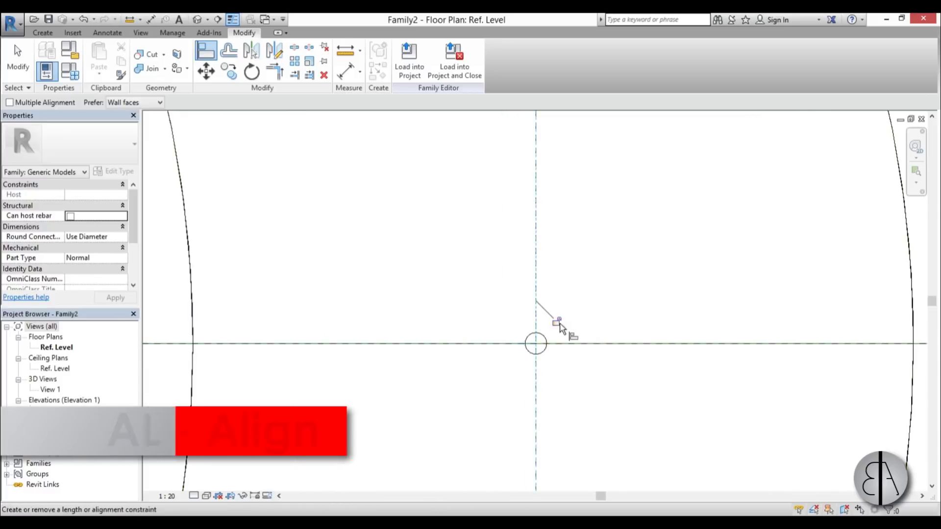
Step: Align and lock the last light's centre to the horizontal reference line
scroll(509, 318, "down", 3)
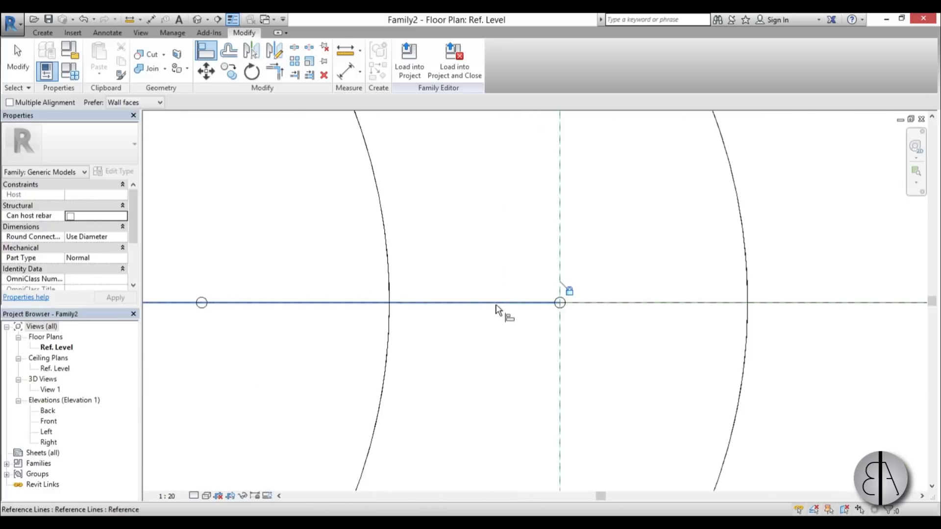
scroll(504, 308, "down", 4)
left_click(496, 305)
scroll(563, 294, "up", 5)
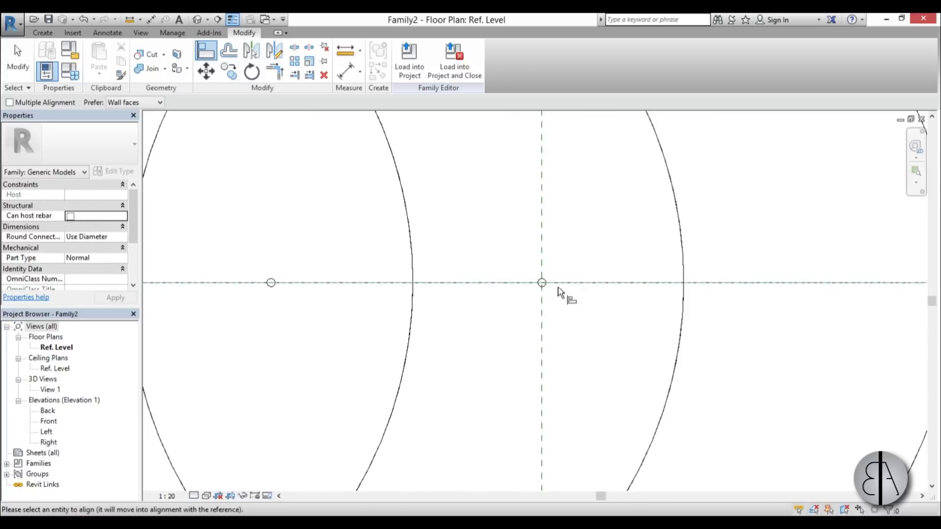
left_click(515, 278)
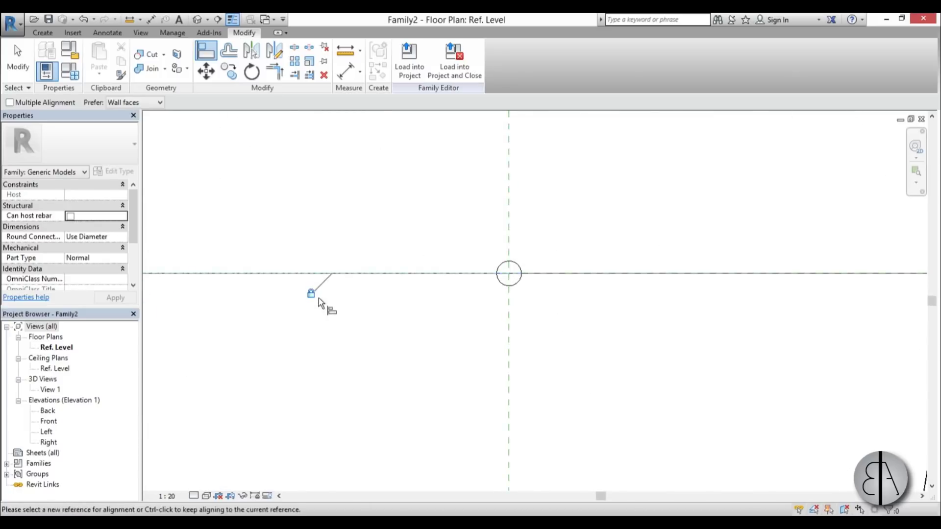
scroll(593, 304, "down", 3)
scroll(605, 316, "down", 3)
key("Escape")
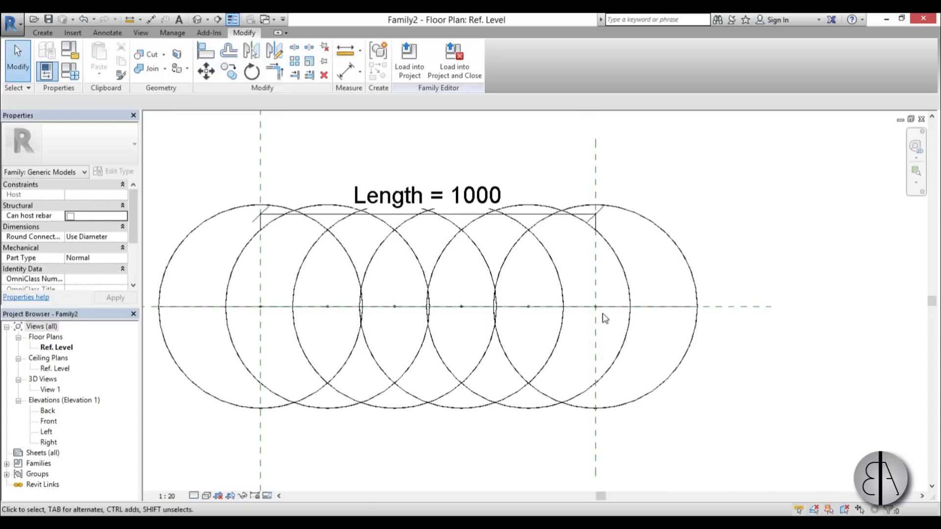
Step: Check the Family Types parameter table and close it without changes
left_click(74, 74)
left_click_drag(535, 42, 498, 34)
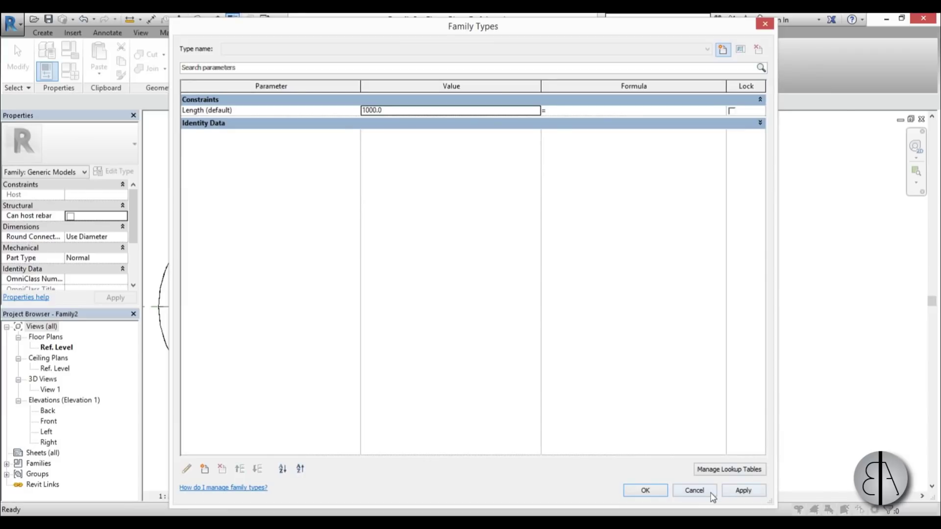
left_click(694, 490)
Step: Label the array's count dimension with a new instance parameter 'No. of lights'
scroll(367, 280, "down", 2)
left_click(492, 263)
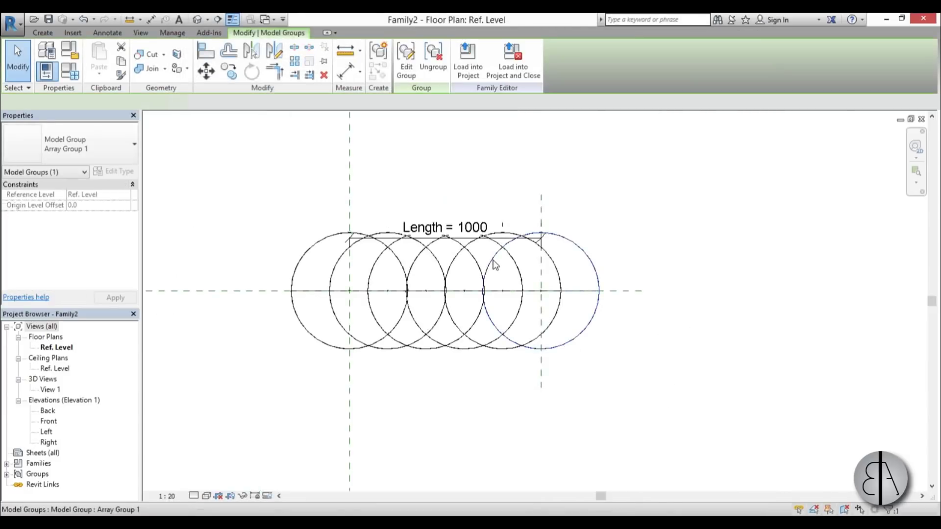
left_click(612, 255)
left_click(593, 260)
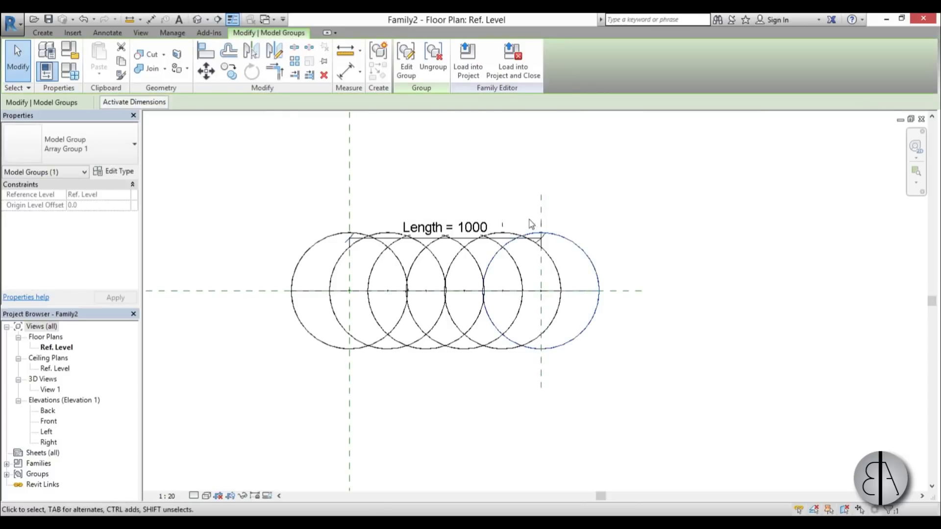
left_click(466, 211)
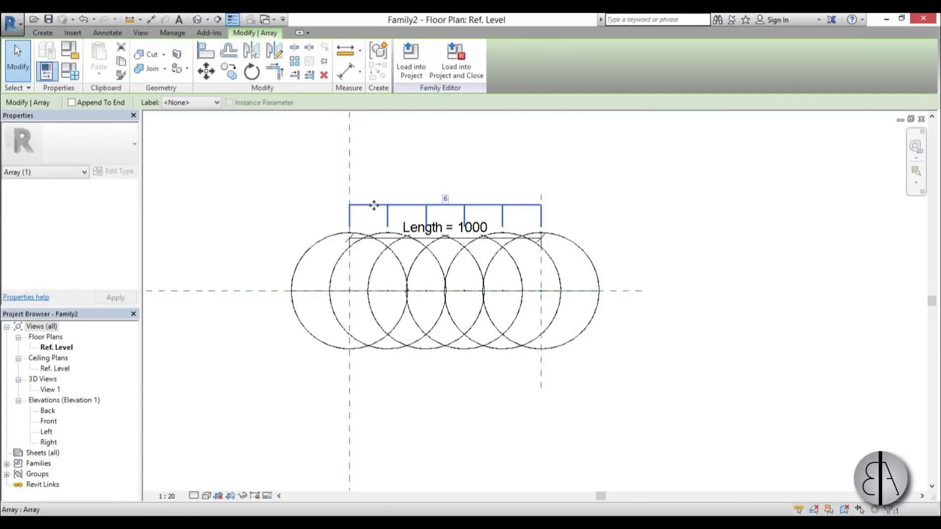
left_click(197, 105)
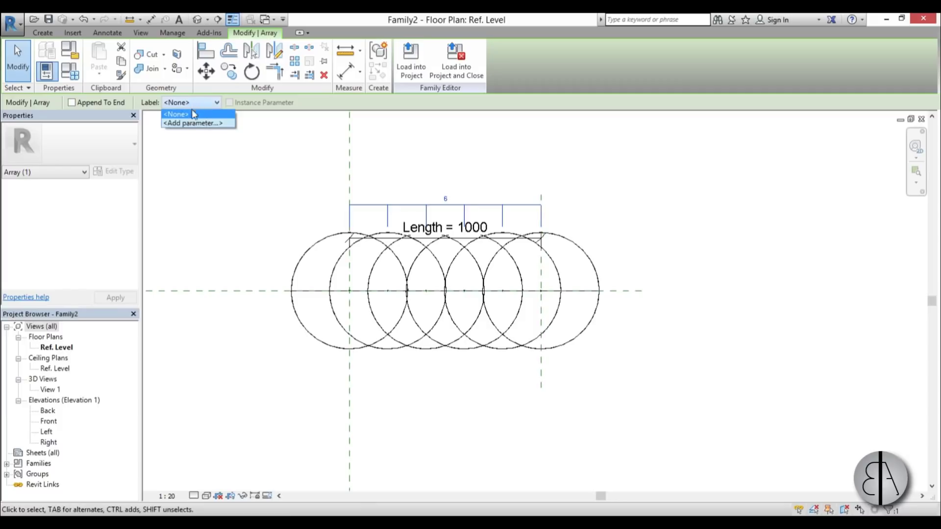
left_click(179, 123)
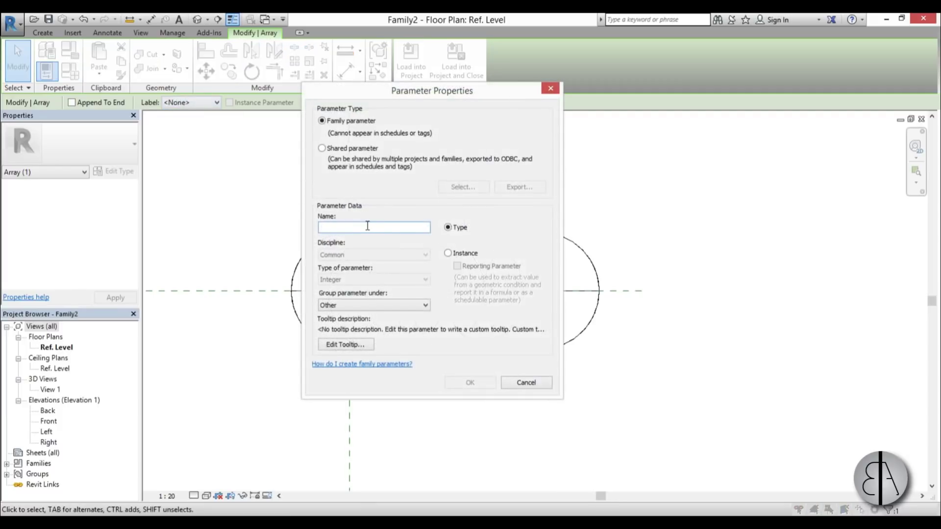
type("No. of lights")
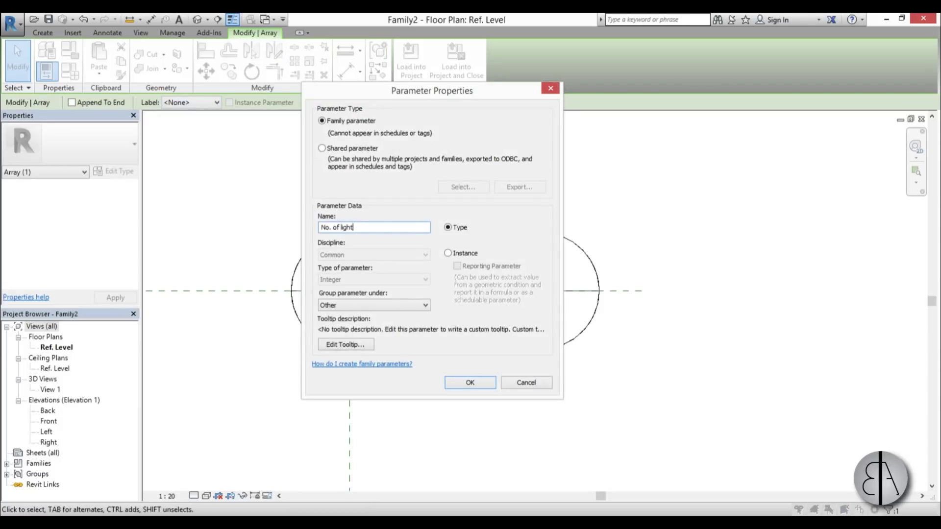
left_click(482, 383)
Step: Give No. of lights the formula Length / 100 mm, yielding 10 lights across 1000
left_click(75, 72)
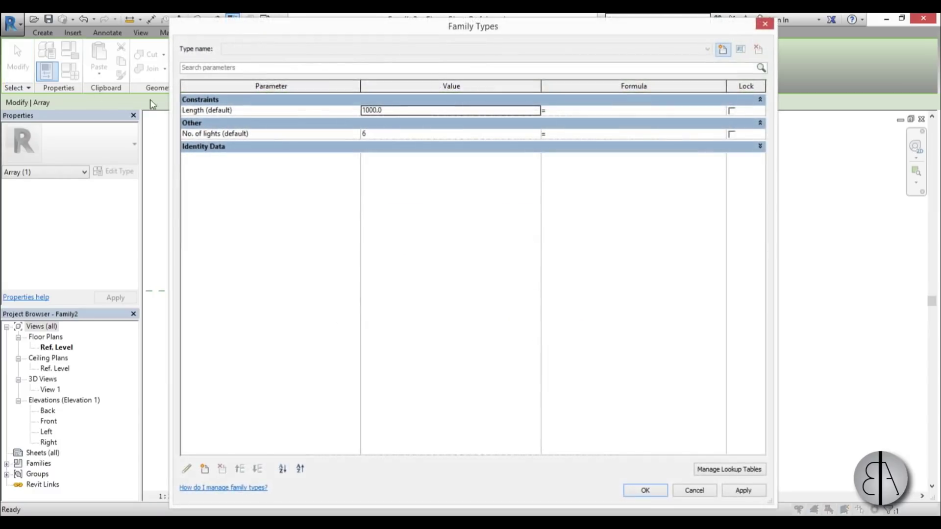
left_click_drag(401, 32, 400, 43)
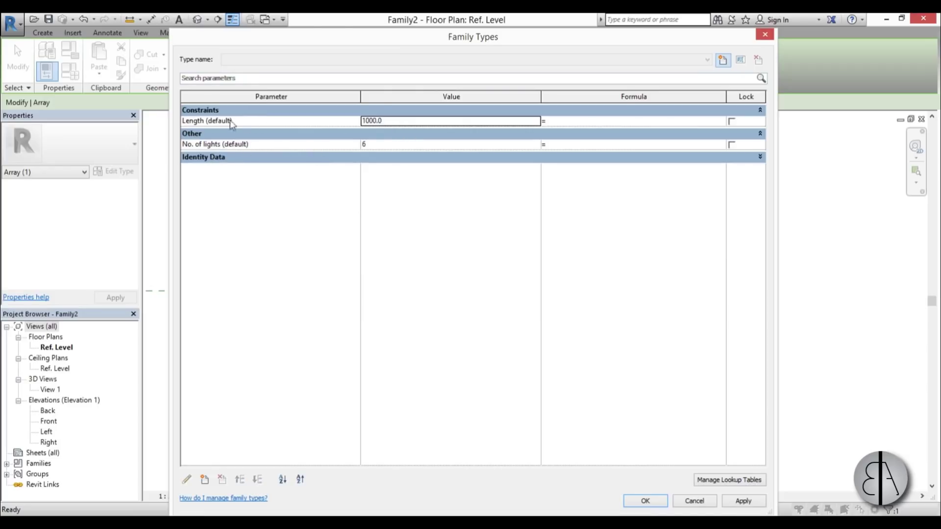
left_click(580, 144)
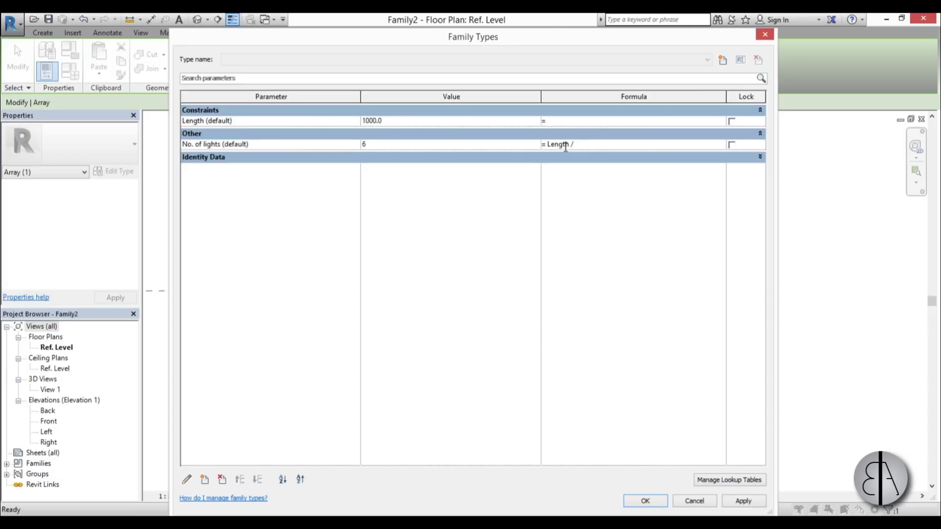
left_click(747, 501)
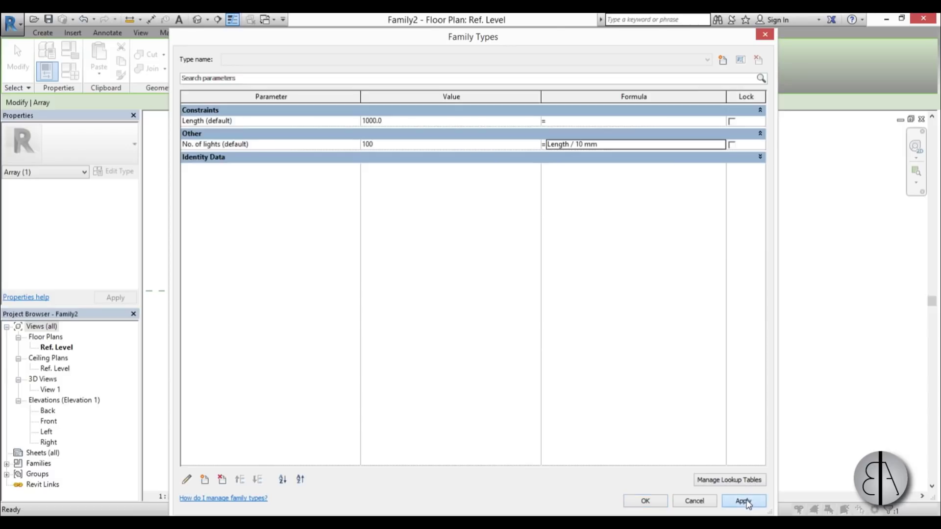
left_click(584, 145)
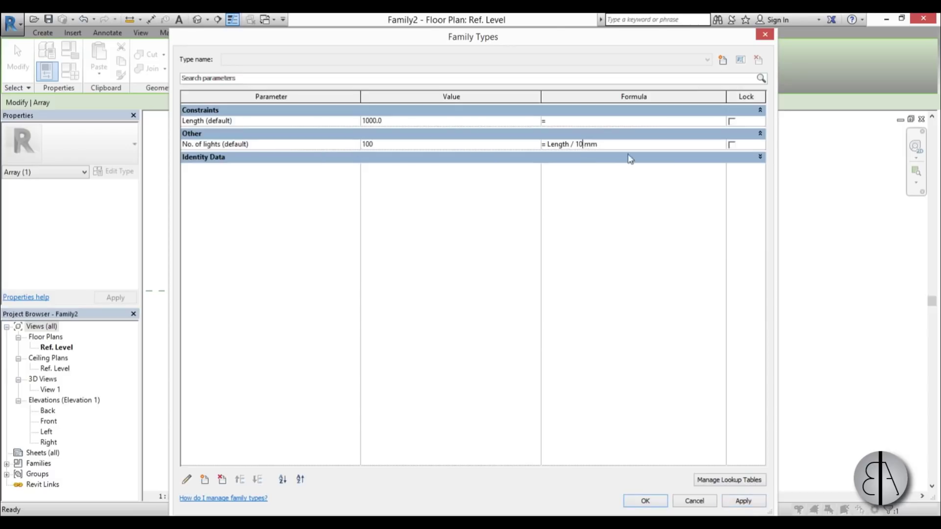
left_click(745, 502)
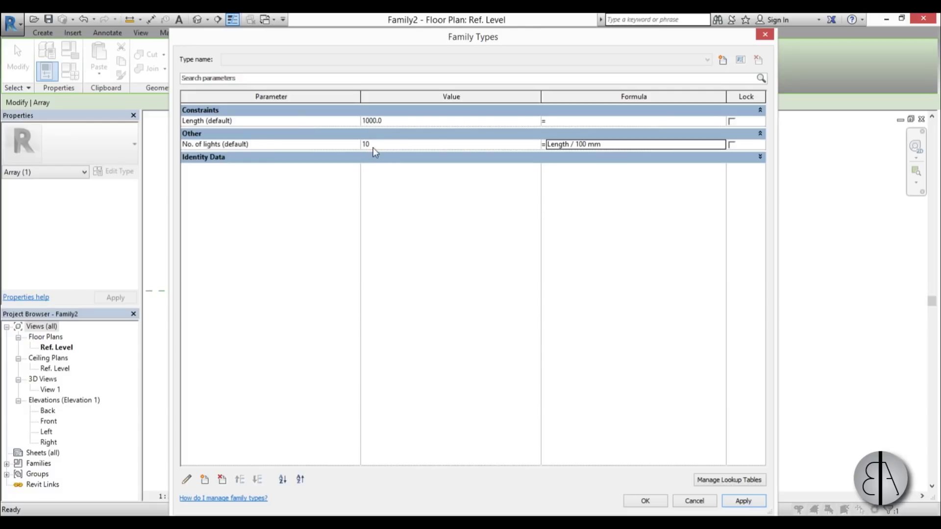
left_click(753, 500)
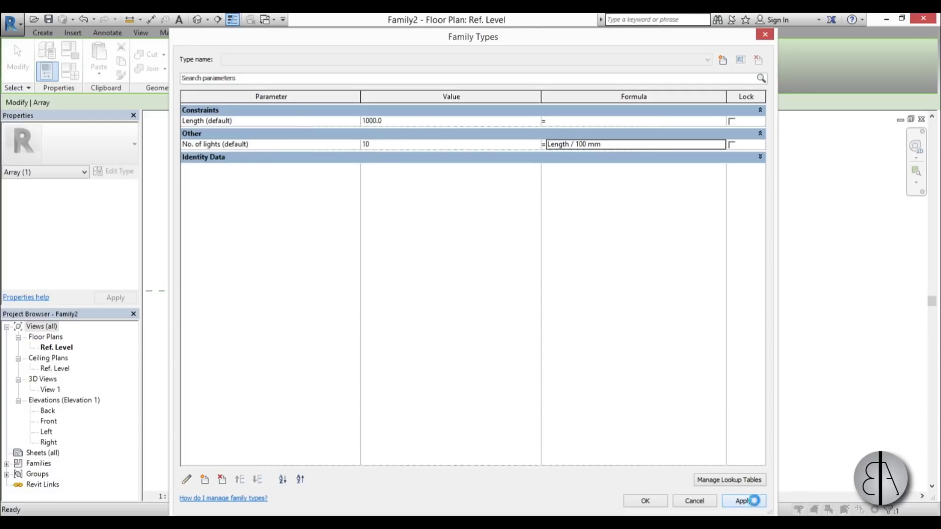
left_click(649, 500)
scroll(419, 255, "up", 2)
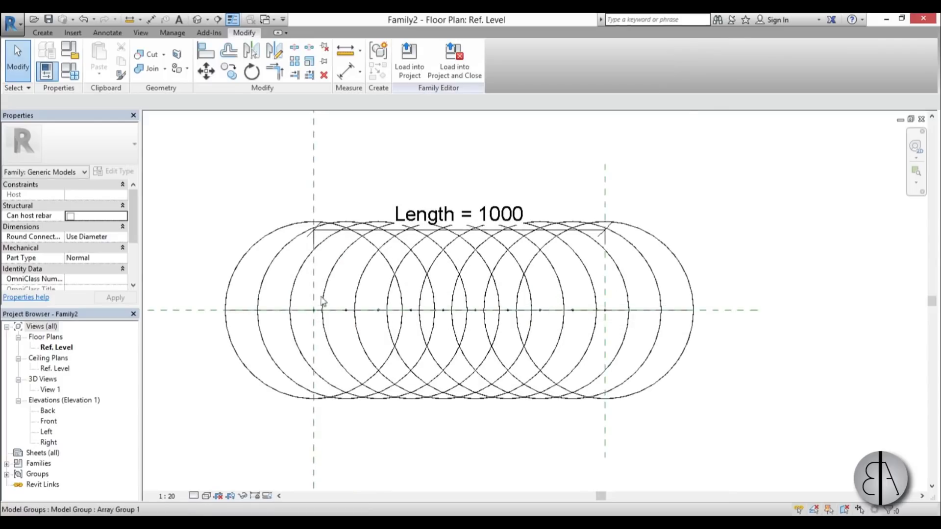
scroll(483, 398, "down", 2)
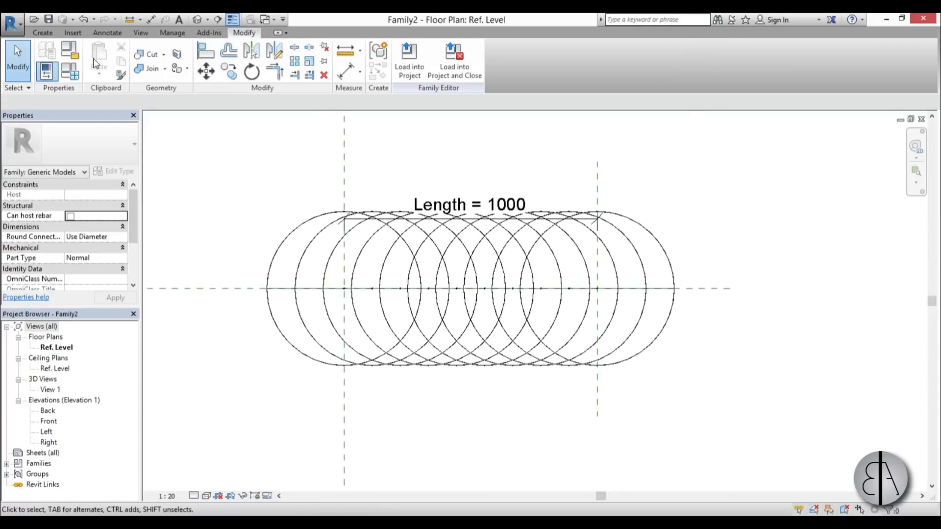
Step: Create a new project based on the Architectural Template
left_click(12, 22)
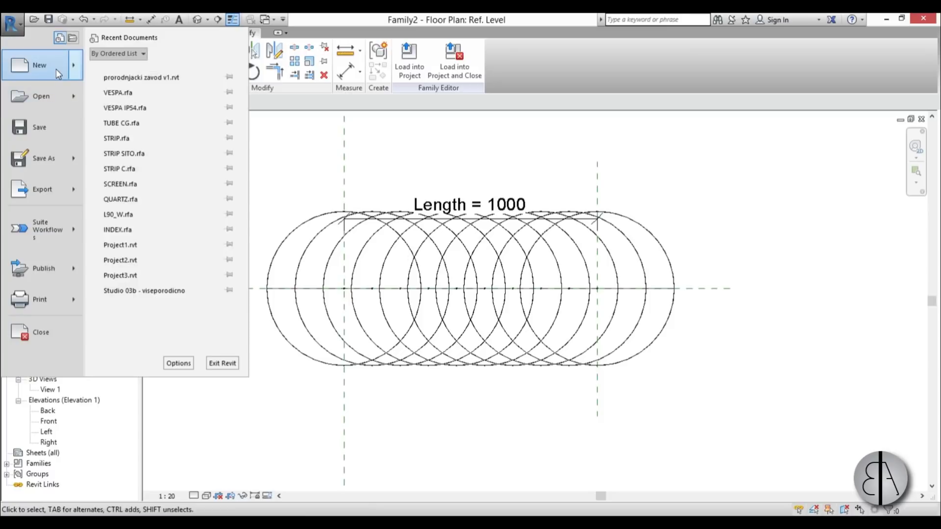
mouse_move(56, 69)
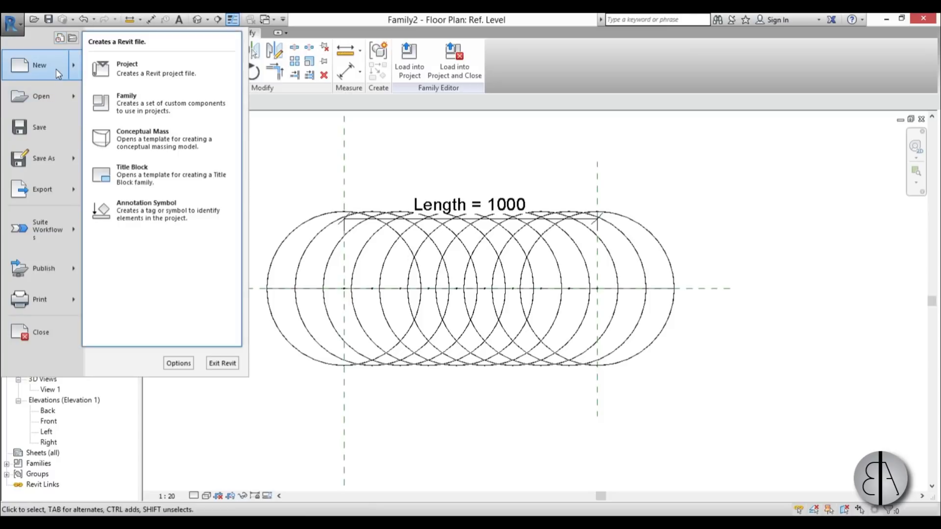
left_click(135, 68)
left_click(378, 216)
left_click(382, 235)
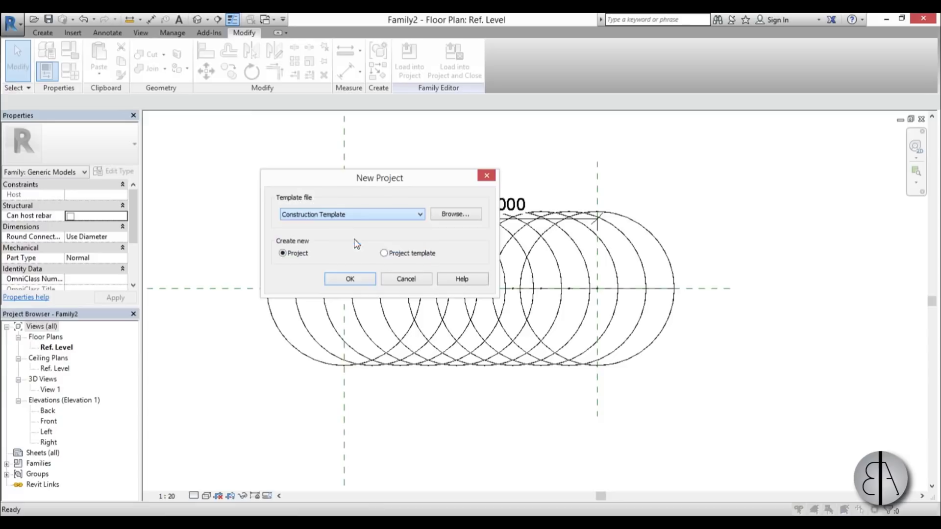
left_click(350, 279)
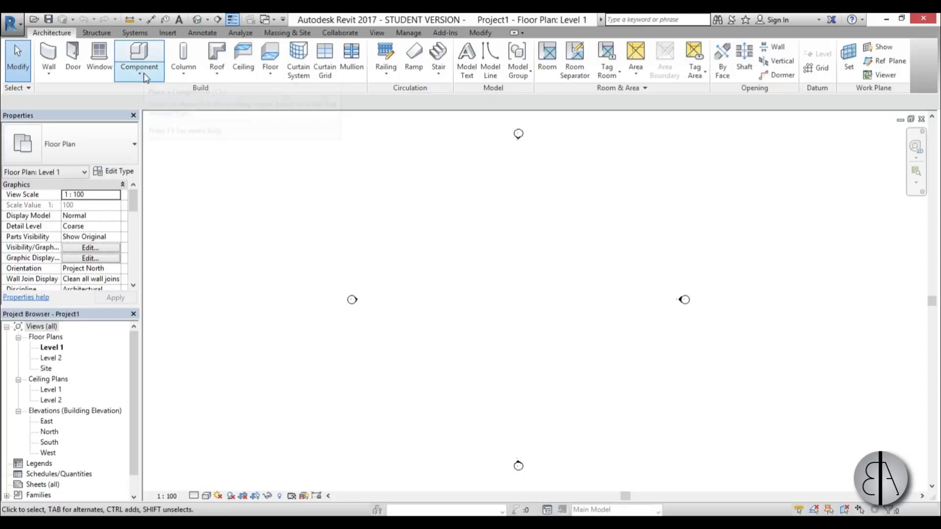
Step: Place a straight 19-riser Private assembled stair from Level 1 to Level 2
left_click(434, 55)
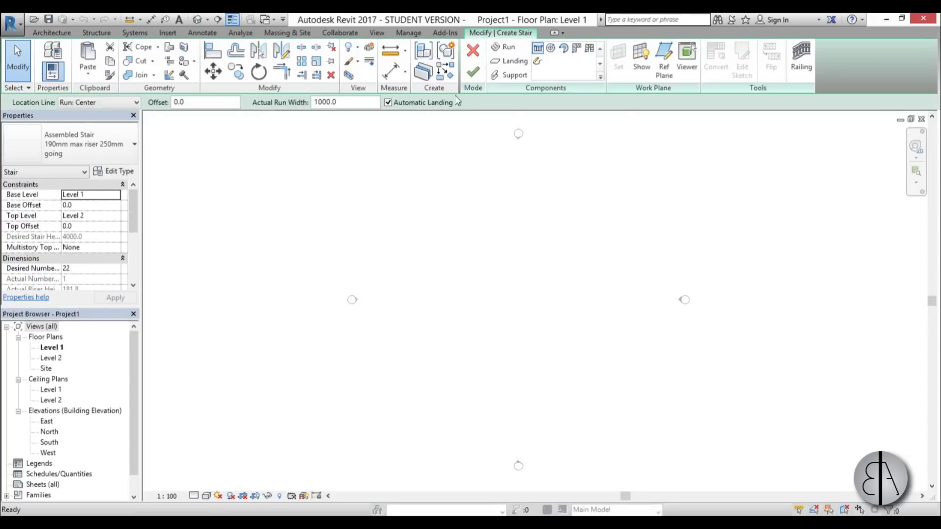
left_click(60, 149)
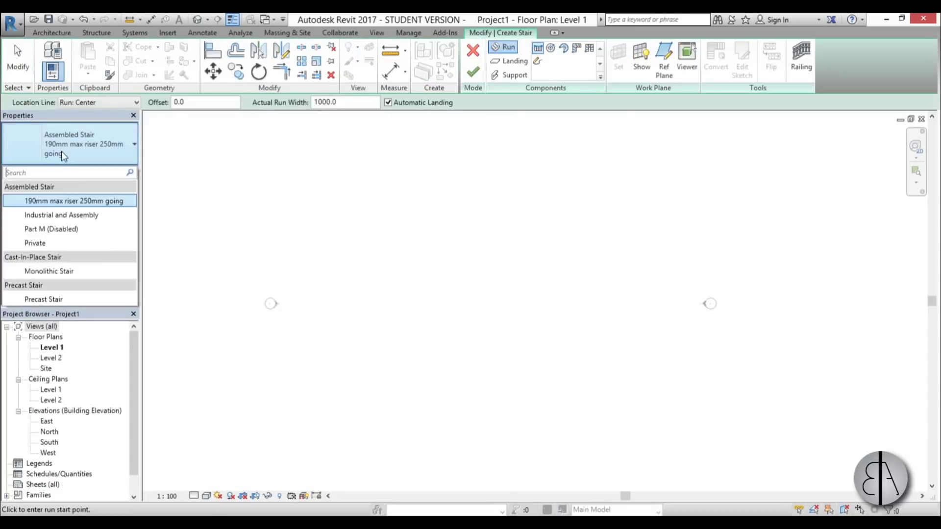
left_click(34, 245)
middle_click_drag(529, 288, 509, 282)
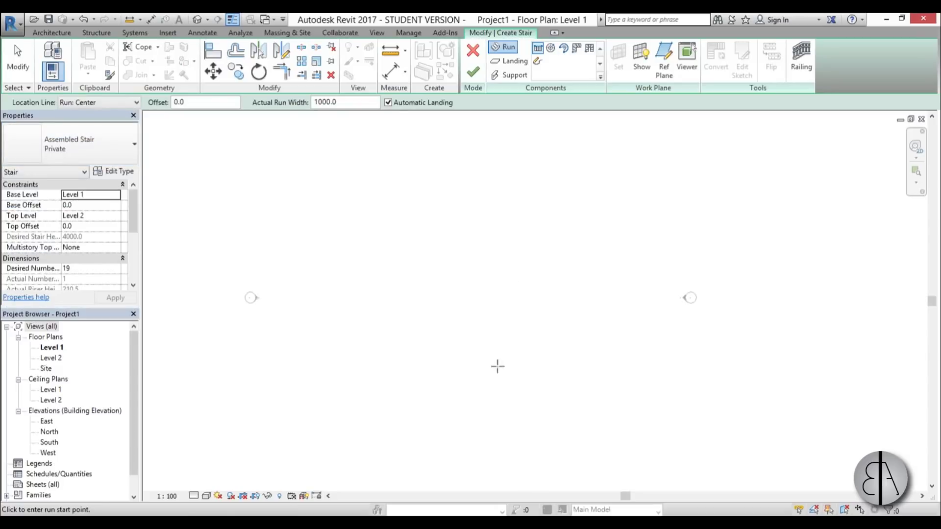
left_click(461, 349)
left_click(462, 316)
key("Escape")
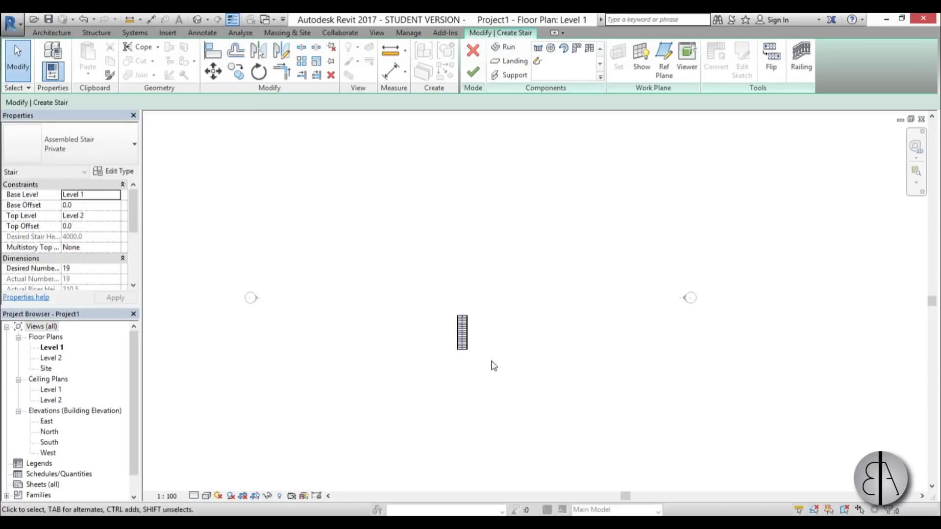
scroll(463, 365, "up", 4)
left_click(473, 73)
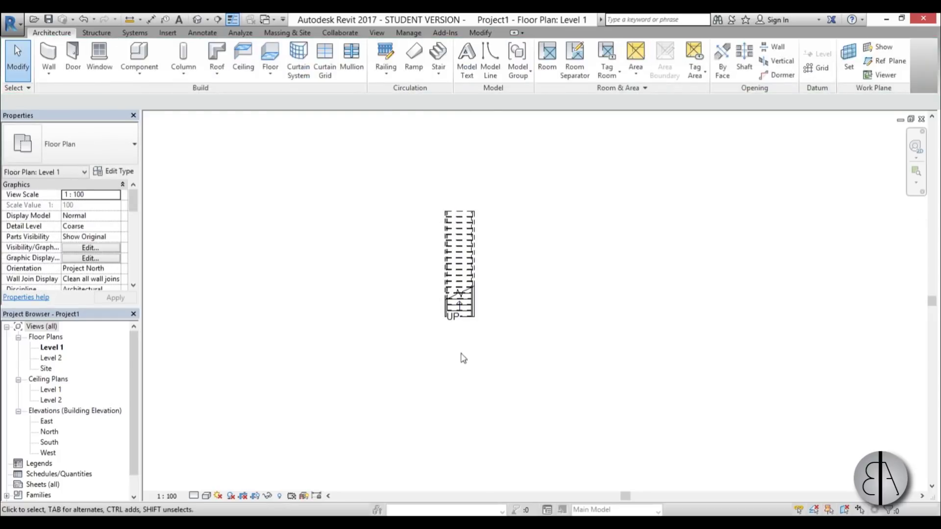
Step: Select the new stair and bring up the 3D view
left_click(453, 323)
scroll(455, 333, "up", 3)
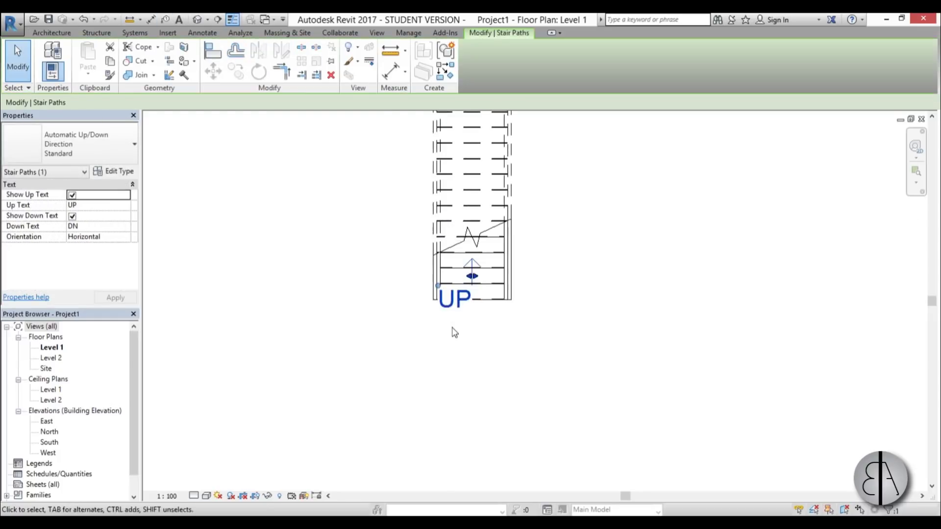
left_click(454, 333)
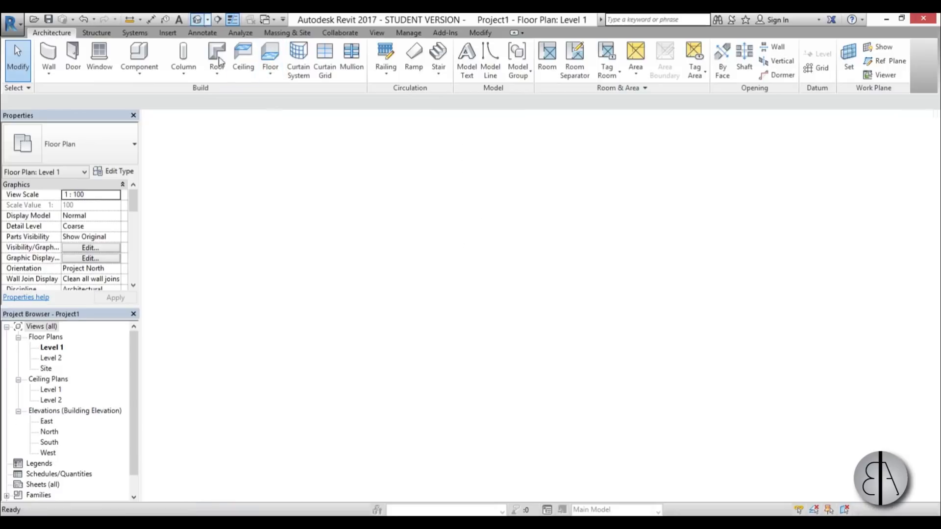
Step: Orbit and zoom to the stair's lowest treads and risers, then select the stair
middle_click_drag(596, 449, 423, 444, "shift")
left_click(431, 448)
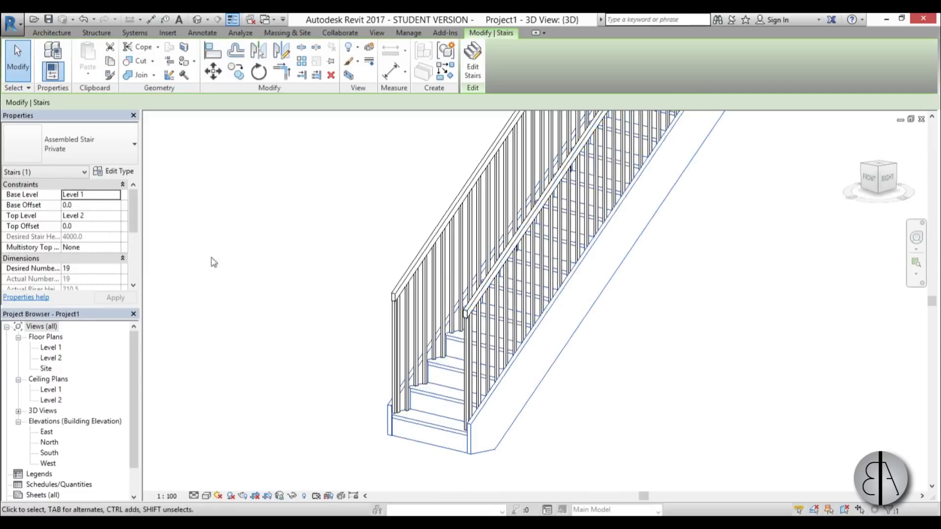
scroll(419, 462, "up", 5)
key("Escape")
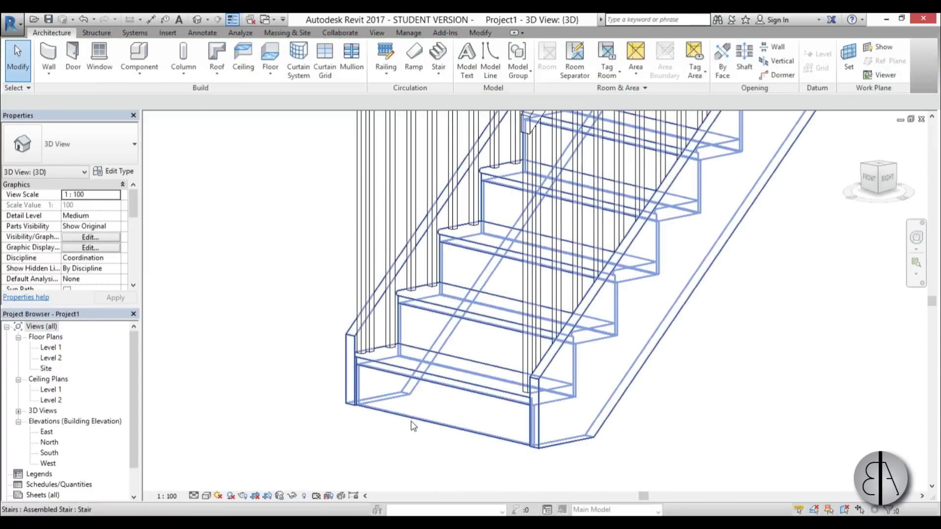
scroll(409, 390, "up", 1)
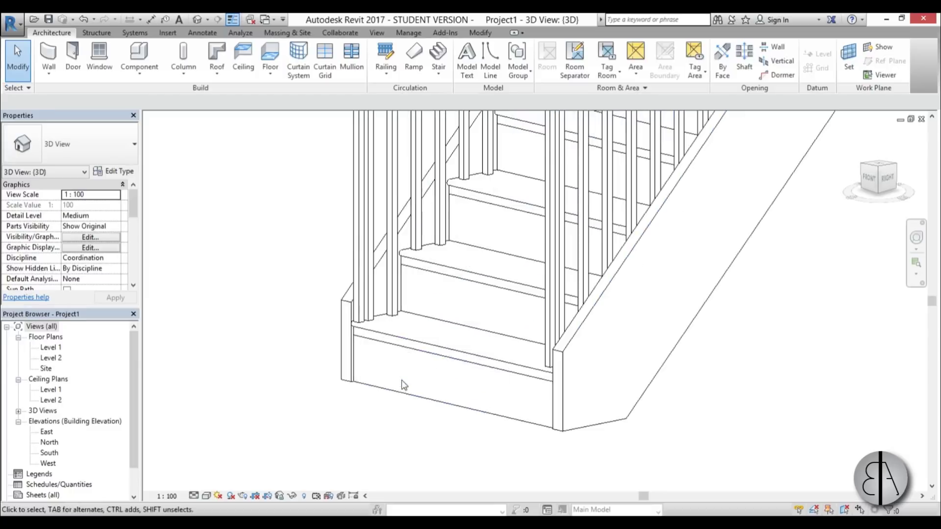
scroll(374, 331, "up", 2)
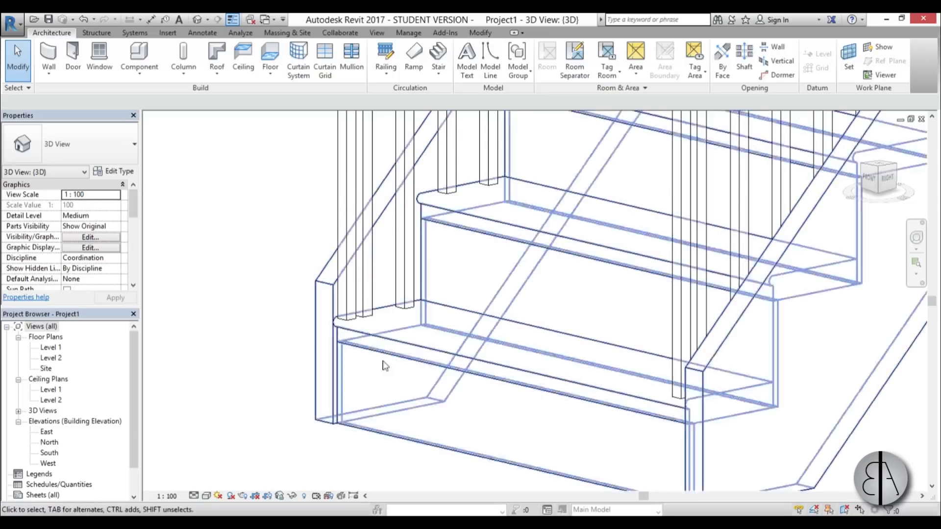
scroll(395, 385, "down", 2)
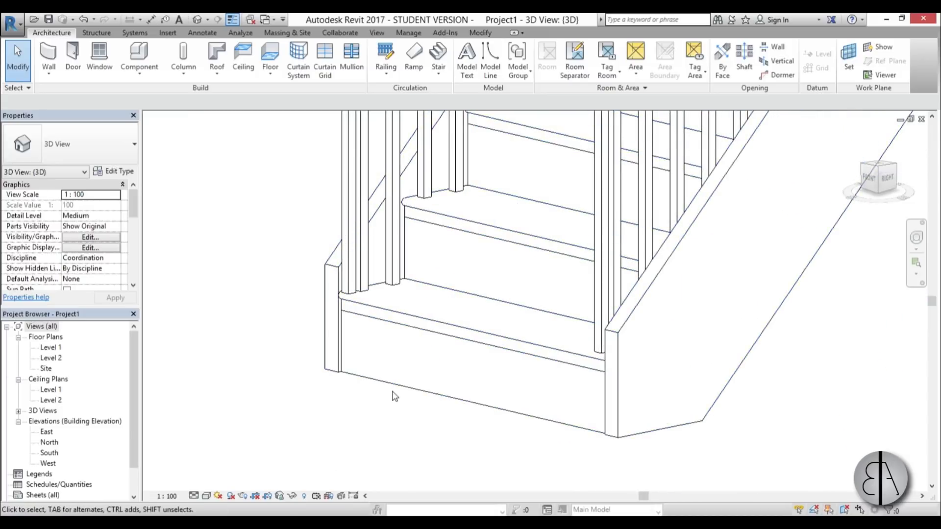
left_click(389, 388)
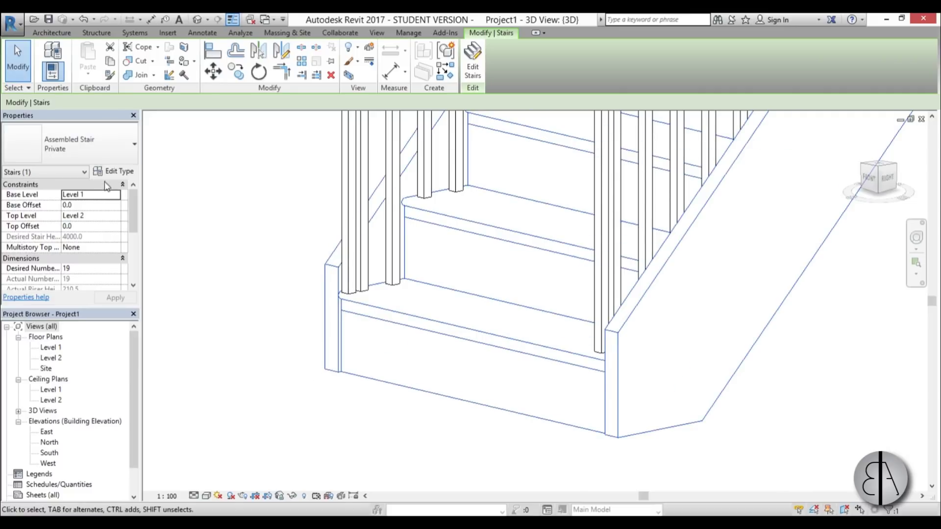
Step: Turn off risers in the Private stair's wood run type so the steps are open
left_click(113, 171)
left_click_drag(416, 109, 338, 72)
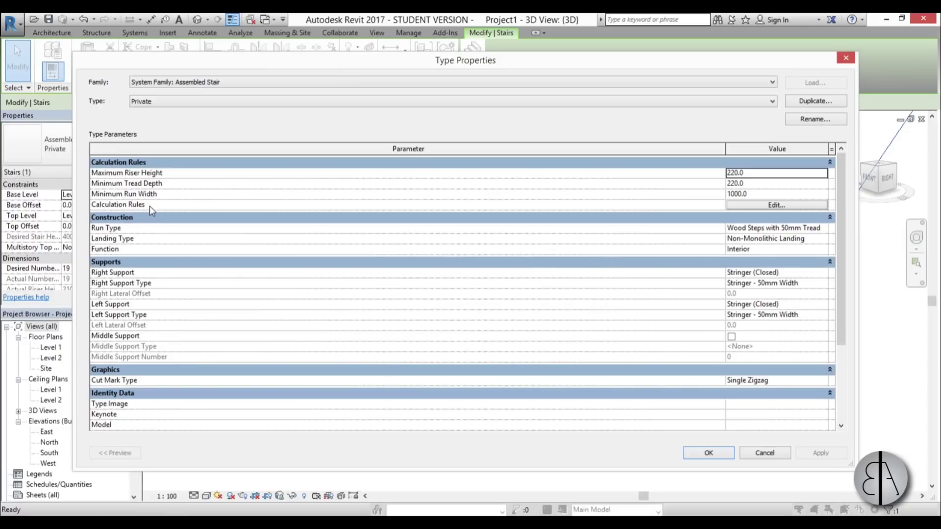
left_click(814, 228)
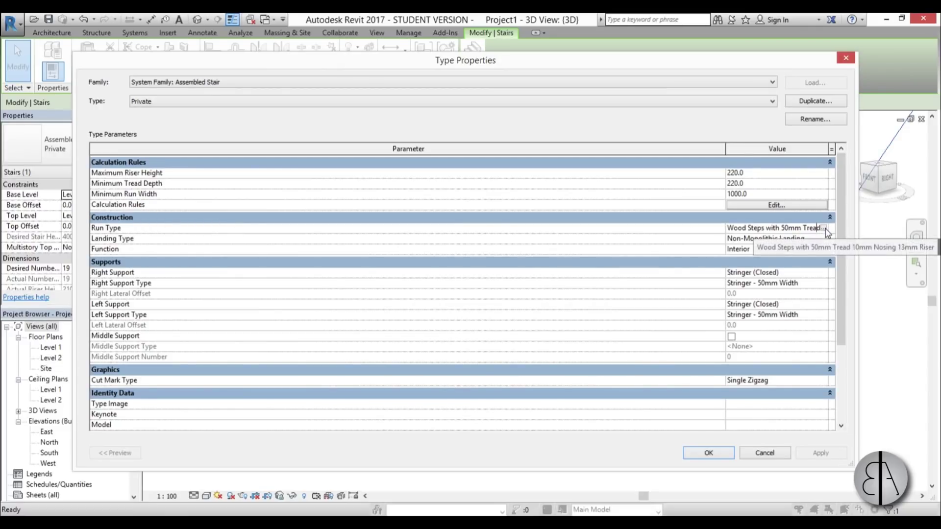
left_click(824, 229)
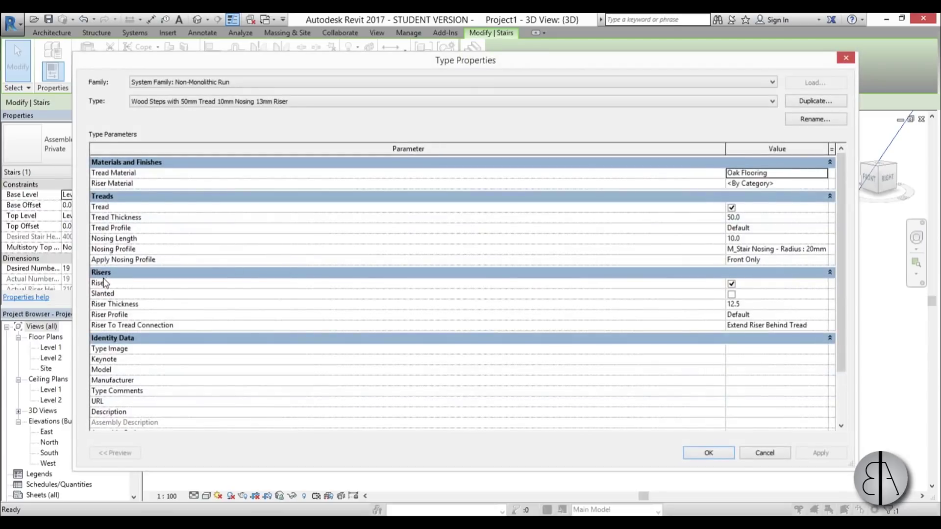
left_click(731, 283)
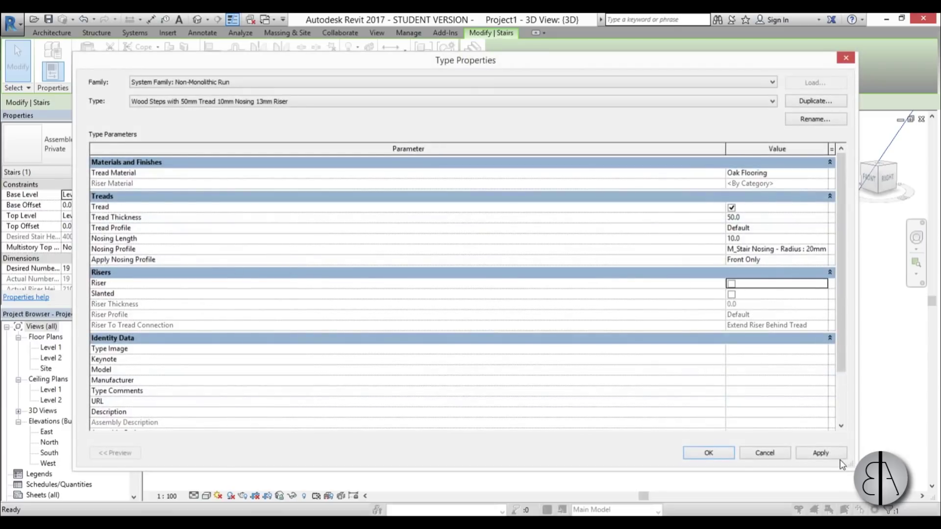
left_click(721, 453)
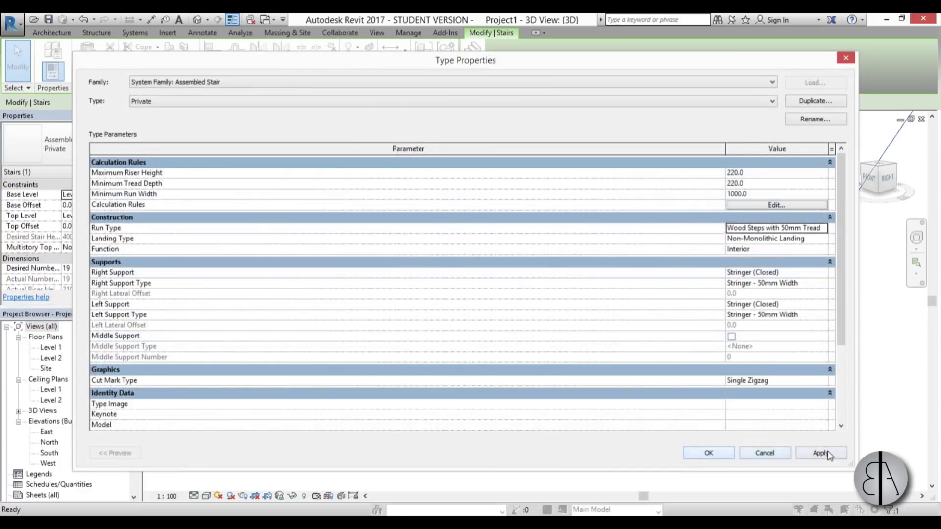
left_click(710, 455)
Step: Turn on shadows to view the open steps, then return to the Level 1 plan
left_click(478, 431)
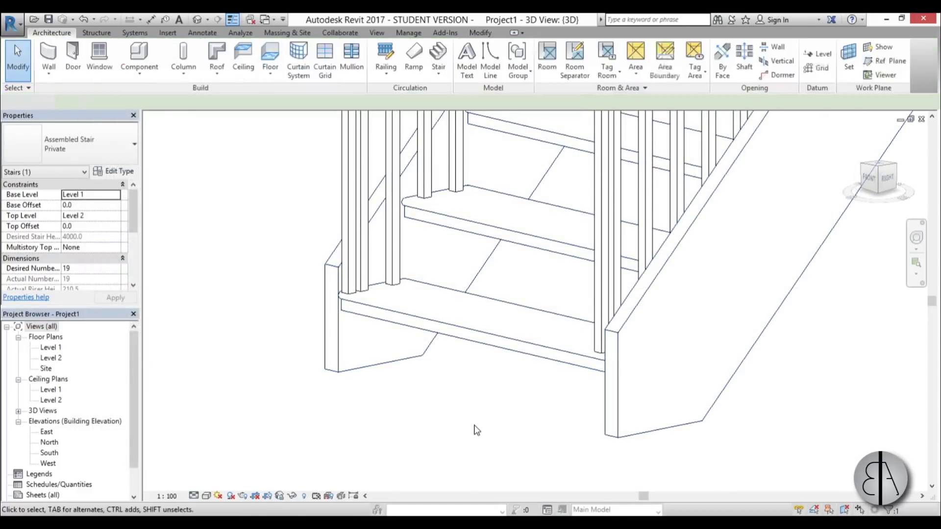
middle_click_drag(465, 341, 466, 385, "shift")
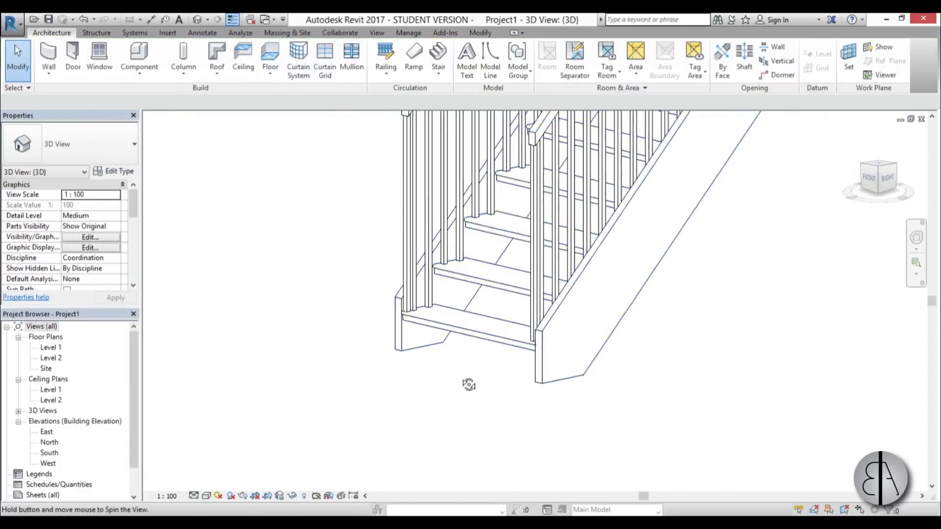
left_click(230, 496)
middle_click_drag(492, 355, 413, 451, "shift")
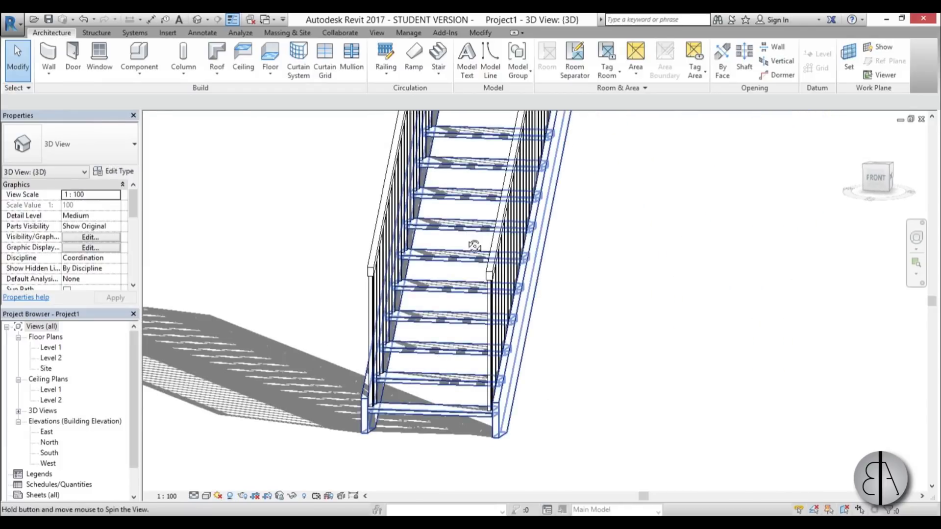
mouse_move(474, 245)
middle_mouse_down("shift")
mouse_move(403, 265)
mouse_move(510, 406)
middle_mouse_up("shift")
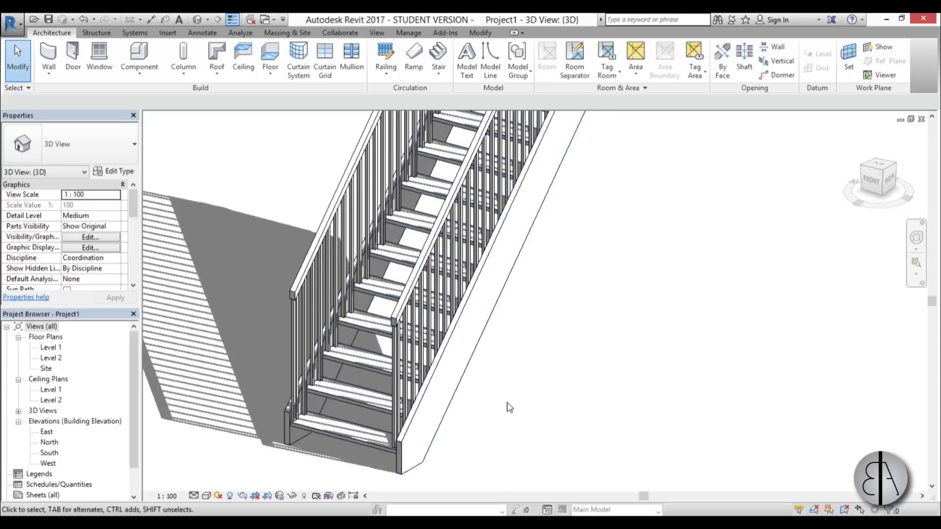
double_click(49, 349)
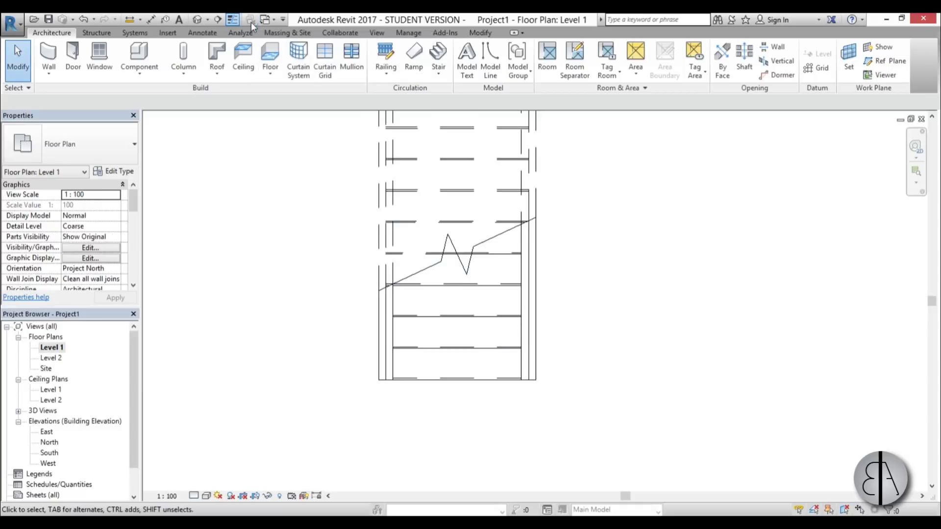
Step: Load the Family2 light family into Project1
left_click(265, 21)
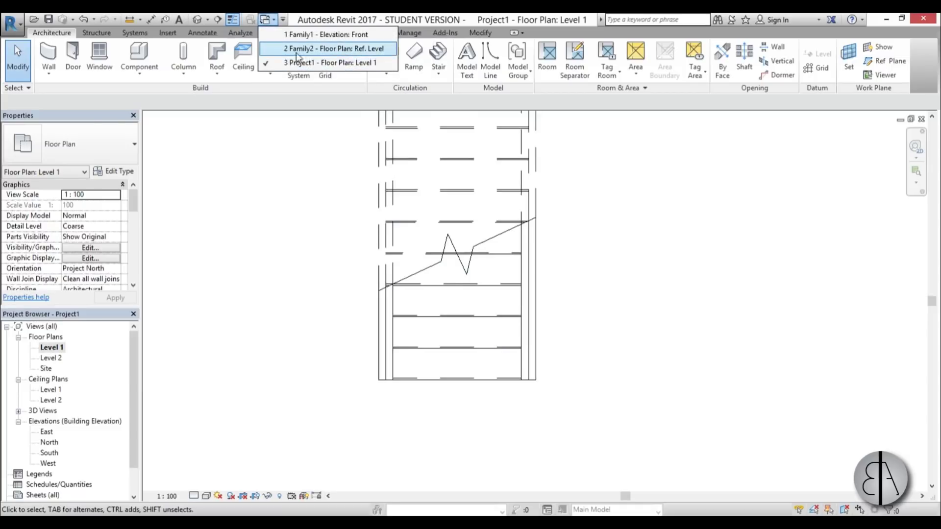
left_click(303, 49)
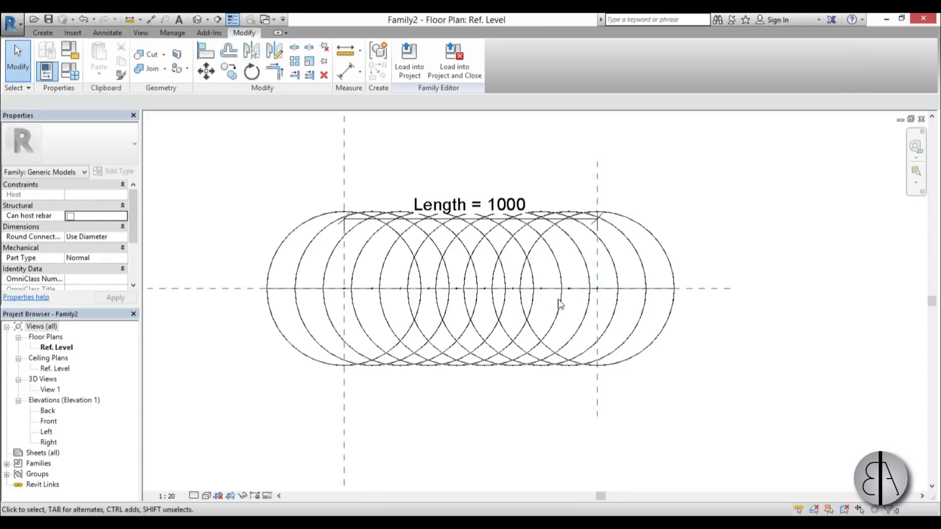
left_click(412, 76)
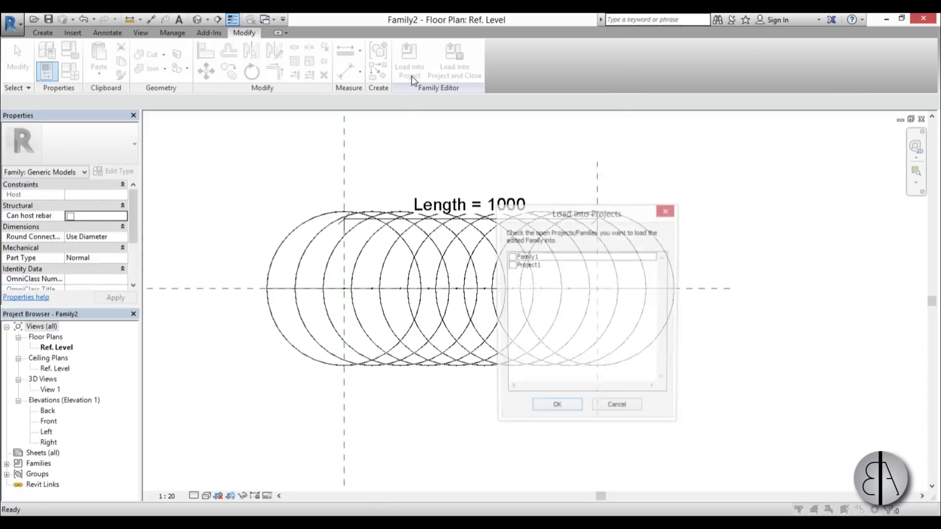
left_click(511, 266)
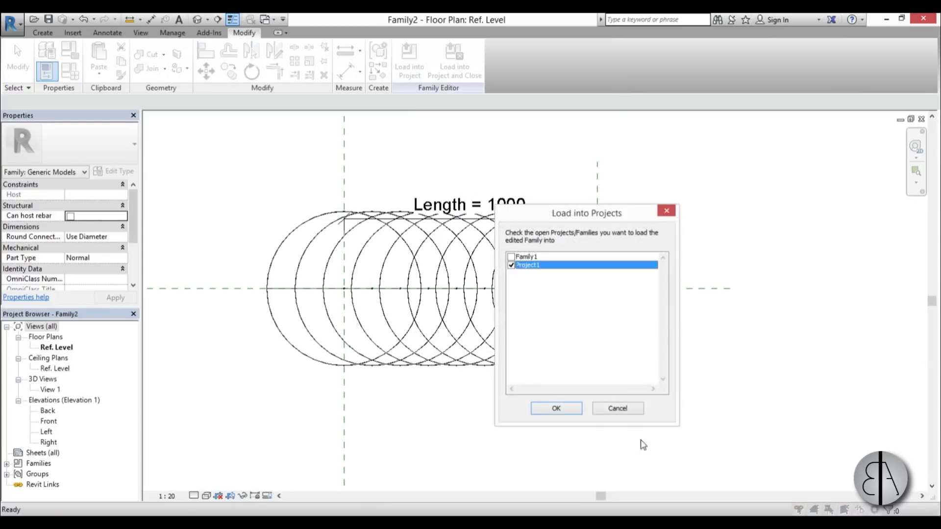
left_click(556, 409)
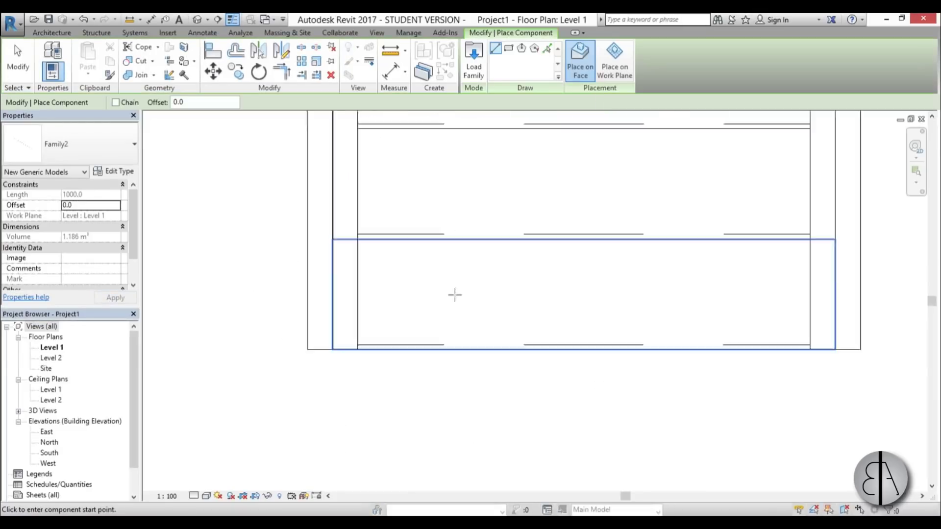
Step: Place an 885-long Family2 strip along a stair tread and select it
scroll(454, 294, "up", 1)
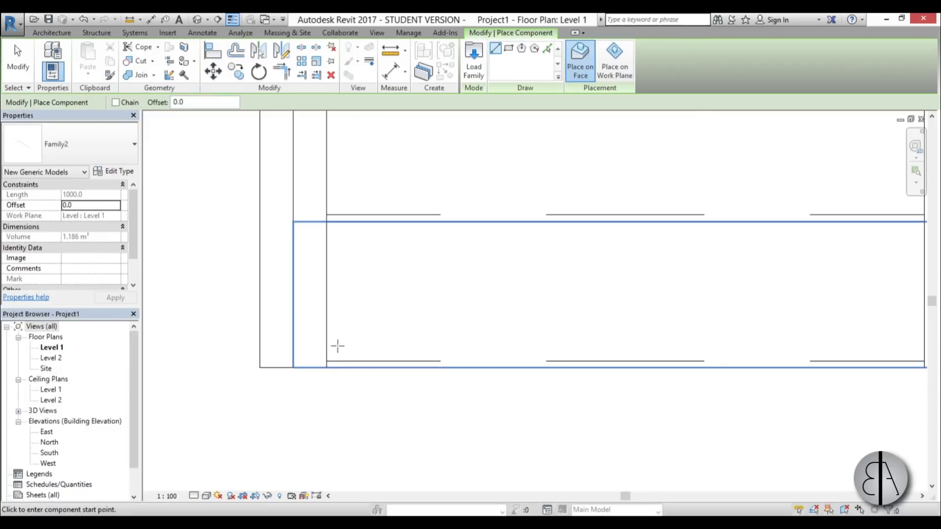
scroll(334, 344, "down", 3)
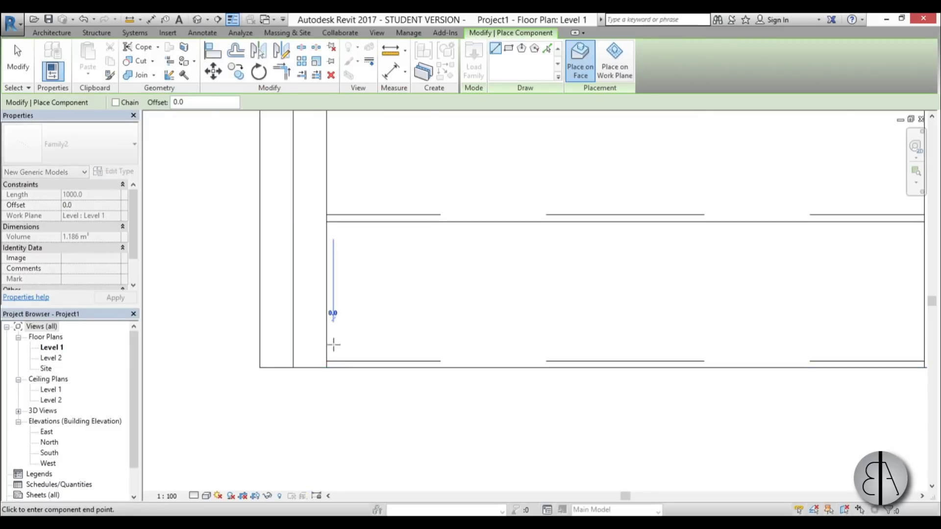
left_click(333, 344)
scroll(640, 340, "up", 1)
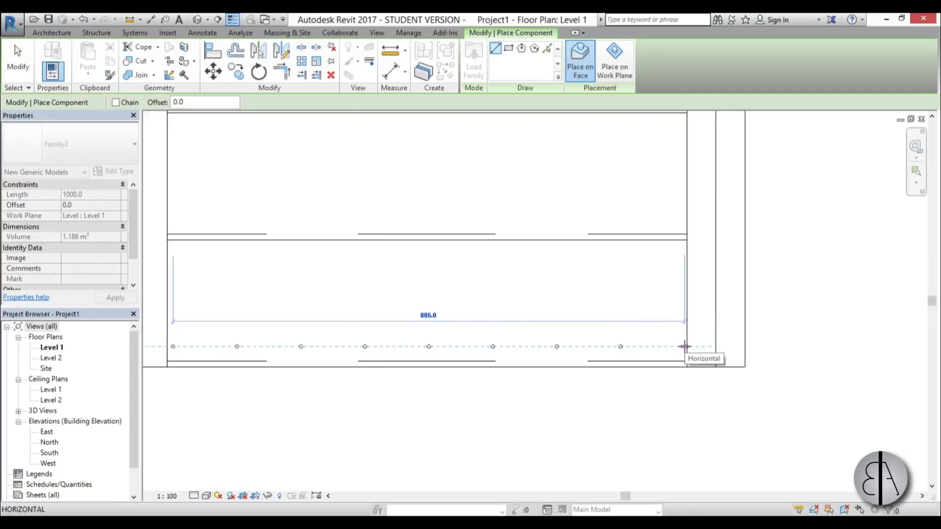
left_click(684, 346)
scroll(561, 298, "up", 2)
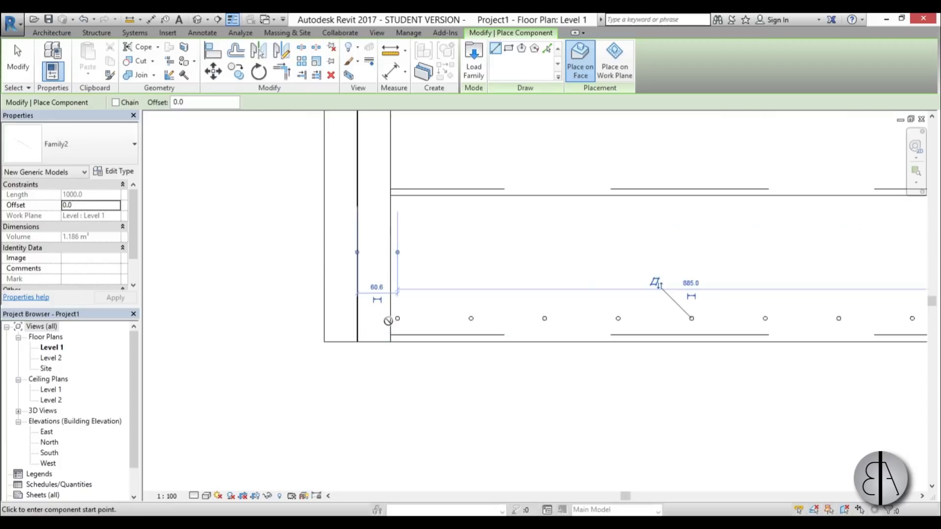
left_click(36, 81)
left_click(473, 321)
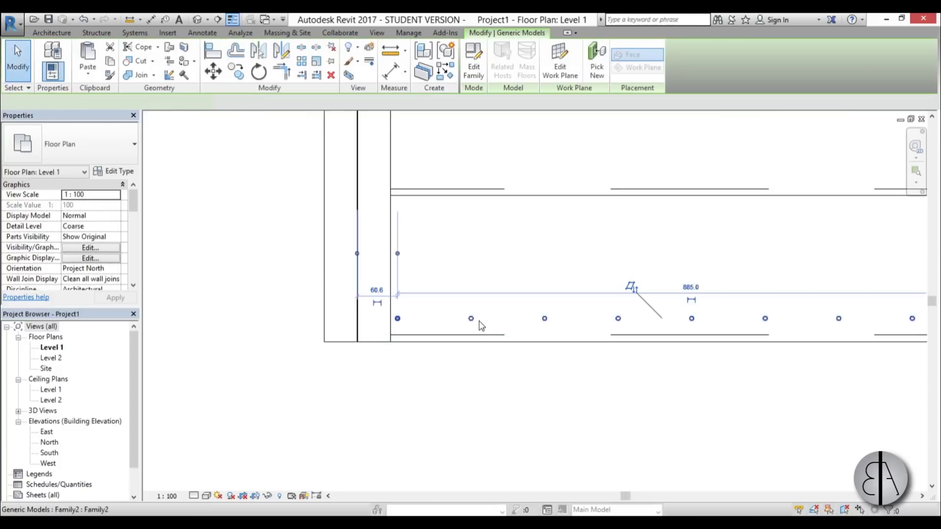
Step: In the South elevation, move the strip 50 below the tread
double_click(49, 454)
scroll(517, 350, "up", 6)
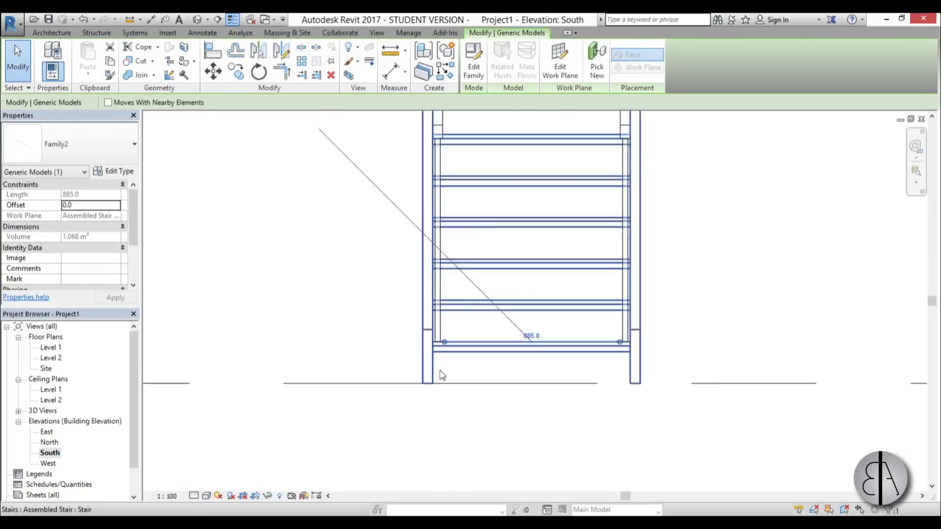
left_click(221, 74)
left_click(360, 273)
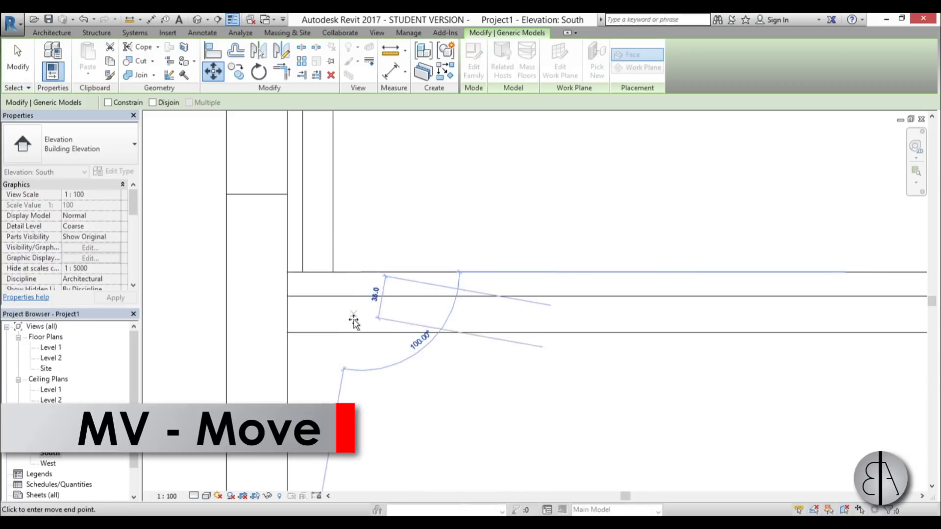
key("Escape")
scroll(363, 283, "down", 1)
scroll(367, 299, "up", 2)
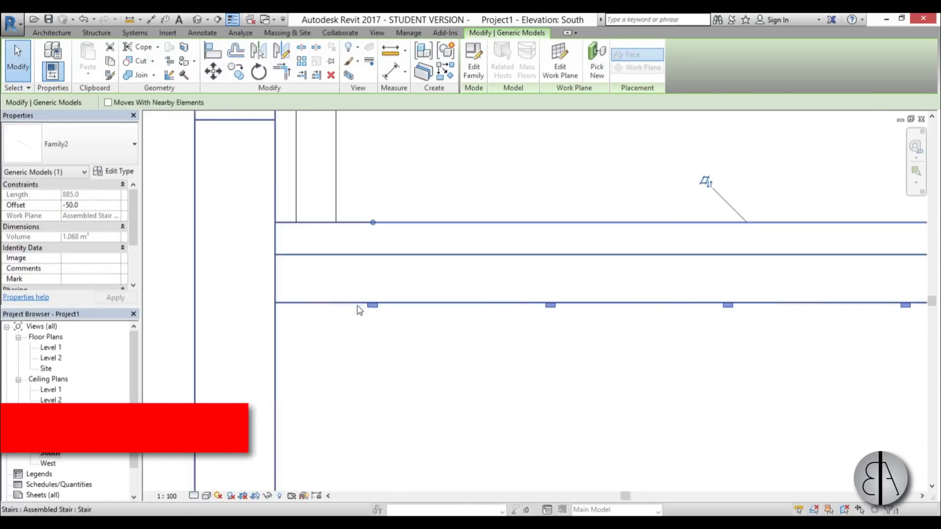
scroll(369, 307, "down", 2)
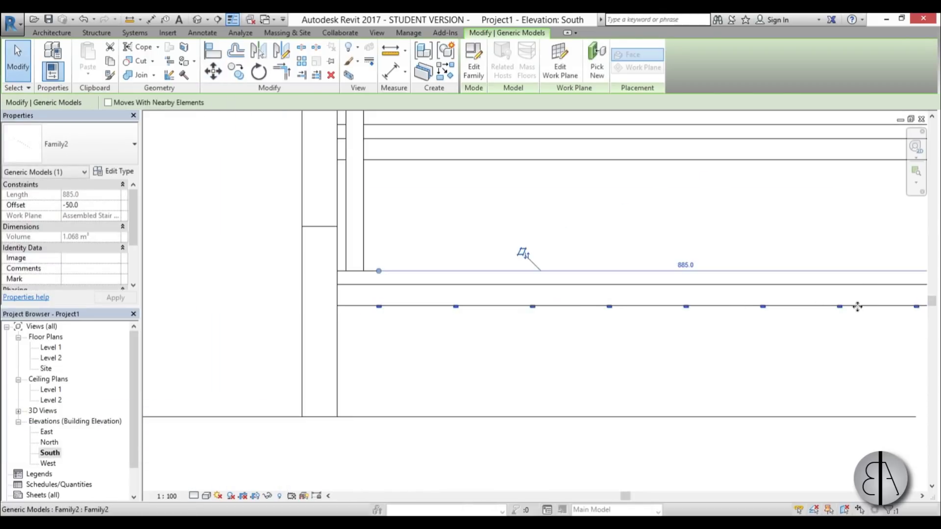
Step: Stretch both strip ends to the stair edges, lengthening it to 990
middle_click_drag(855, 304, 631, 312)
scroll(294, 272, "up", 2)
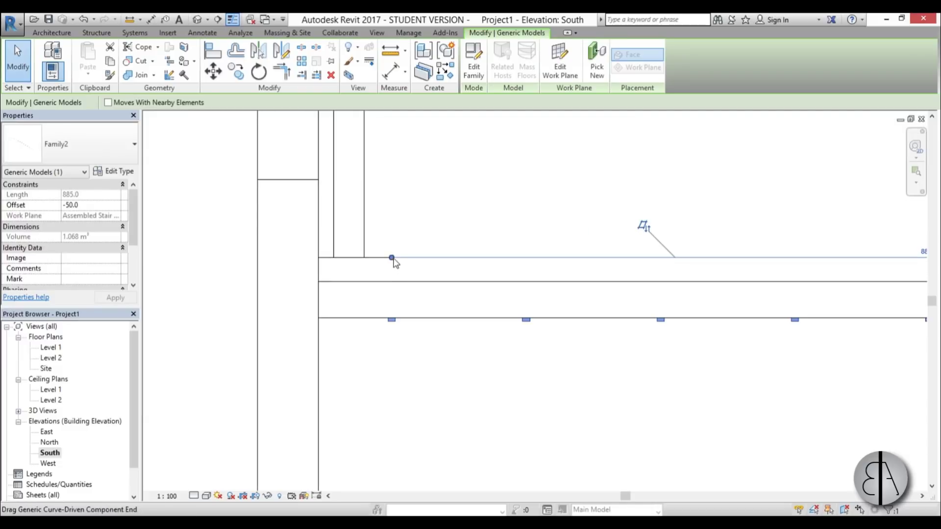
left_click_drag(391, 261, 324, 257)
scroll(319, 273, "down", 2)
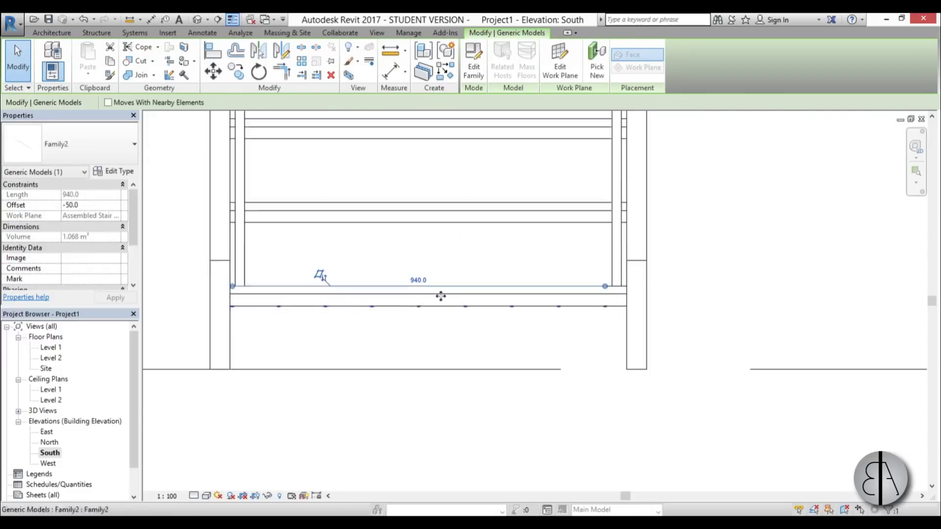
scroll(598, 316, "up", 3)
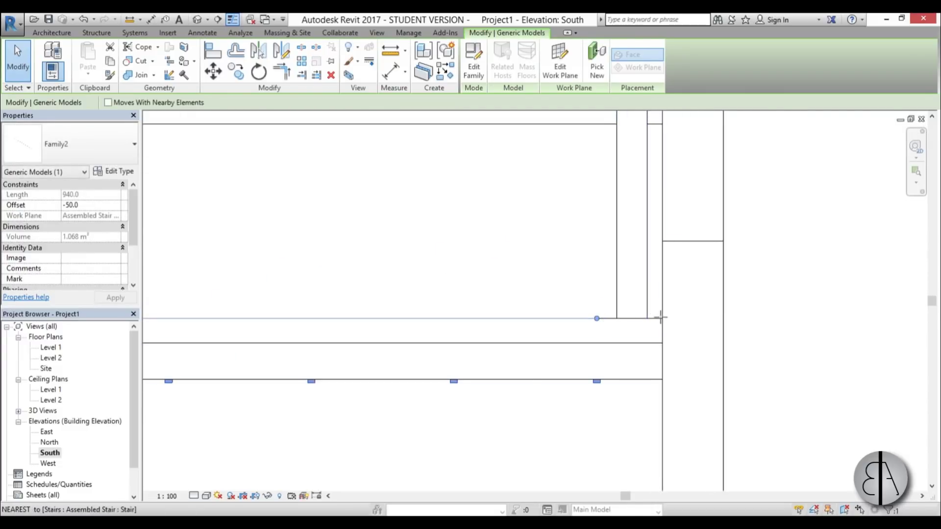
scroll(619, 352, "down", 2)
scroll(531, 296, "up", 3)
left_click_drag(653, 315, 651, 313)
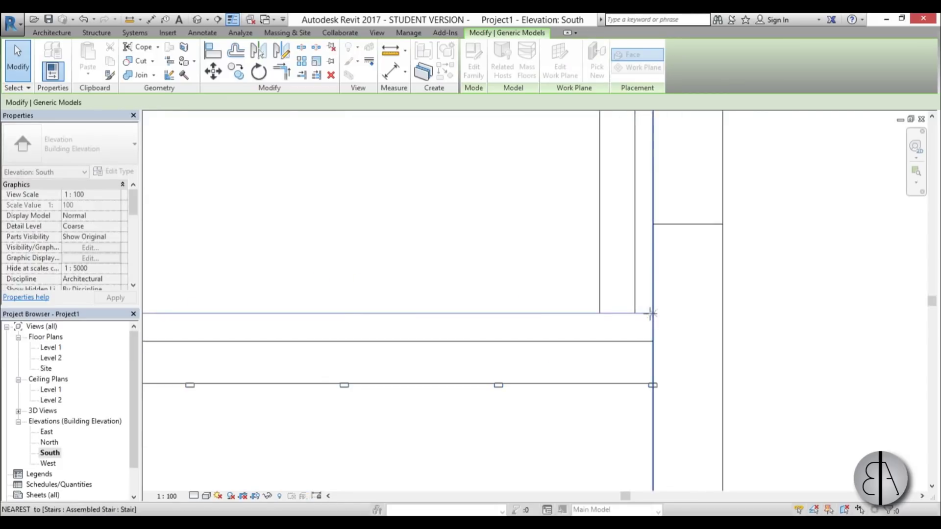
left_click(650, 313)
scroll(426, 279, "down", 3)
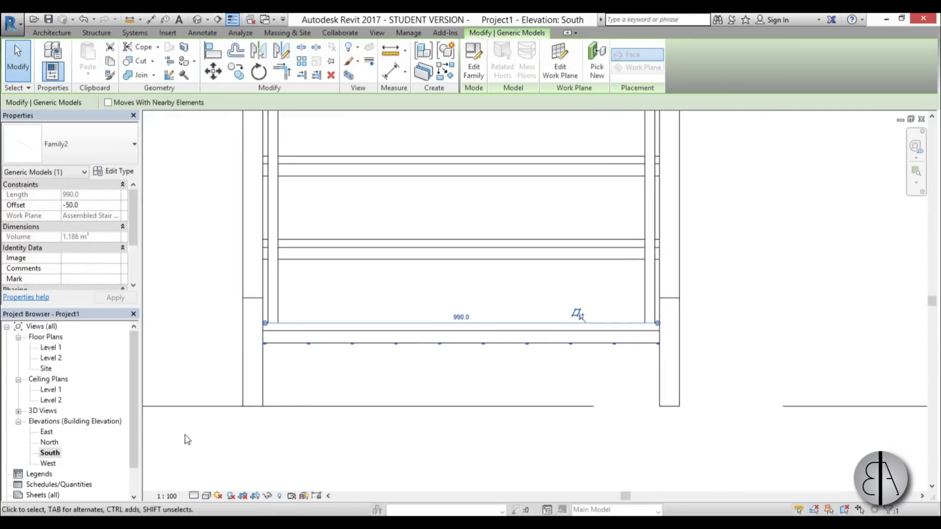
Step: Open the East elevation and switch it to wireframe display
double_click(47, 432)
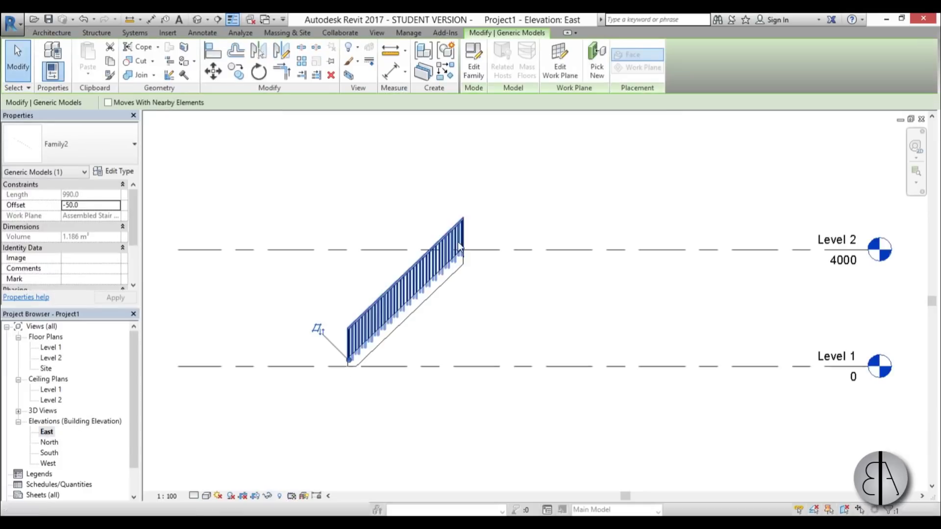
scroll(304, 368, "up", 4)
scroll(506, 328, "up", 2)
left_click(206, 495)
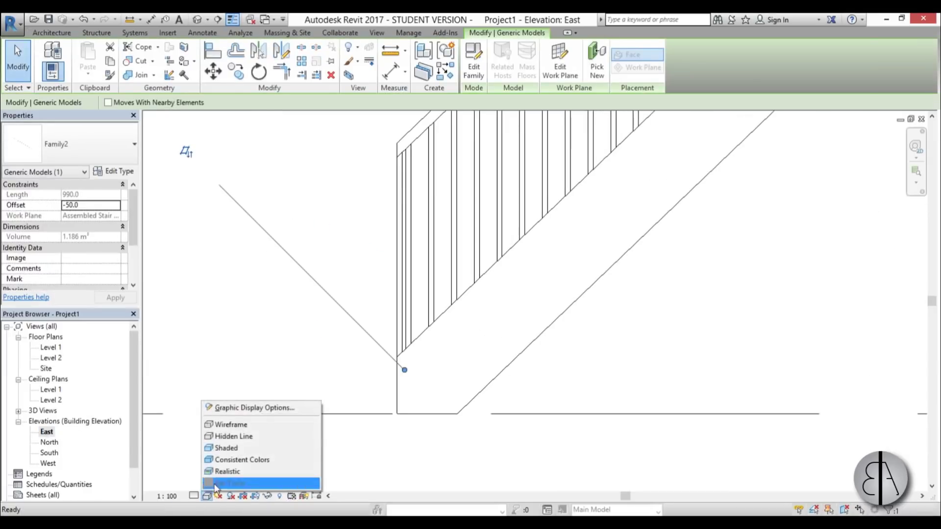
left_click(230, 424)
scroll(469, 374, "up", 5)
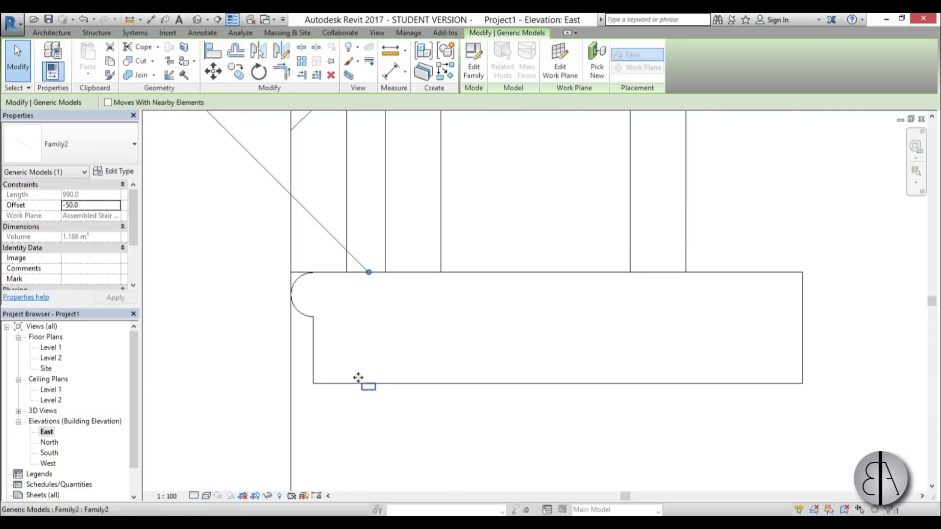
scroll(358, 378, "down", 3)
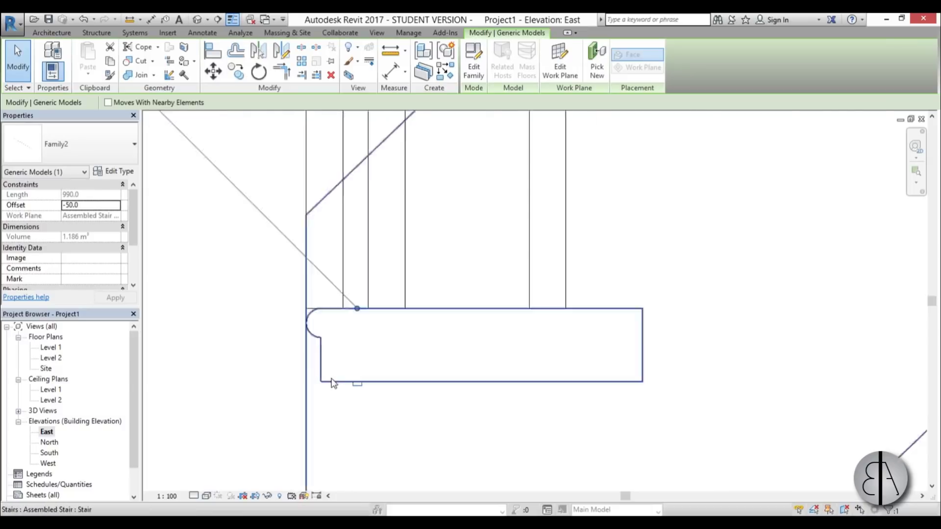
Step: Copy the strip from its tread corner to beneath the next tread up
left_click(237, 73)
scroll(315, 354, "down", 1)
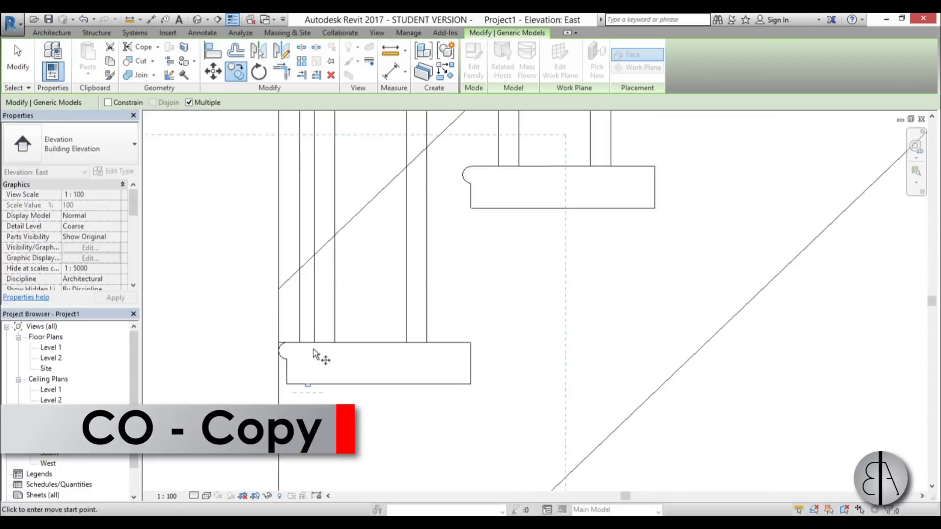
scroll(378, 374, "down", 2)
scroll(374, 374, "up", 1)
left_click(368, 371)
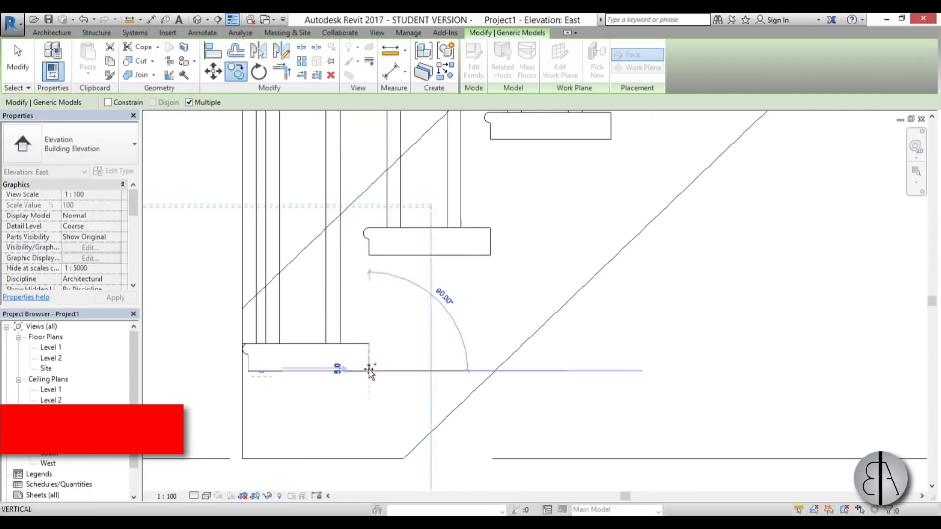
left_click(494, 254)
scroll(294, 401, "down", 3)
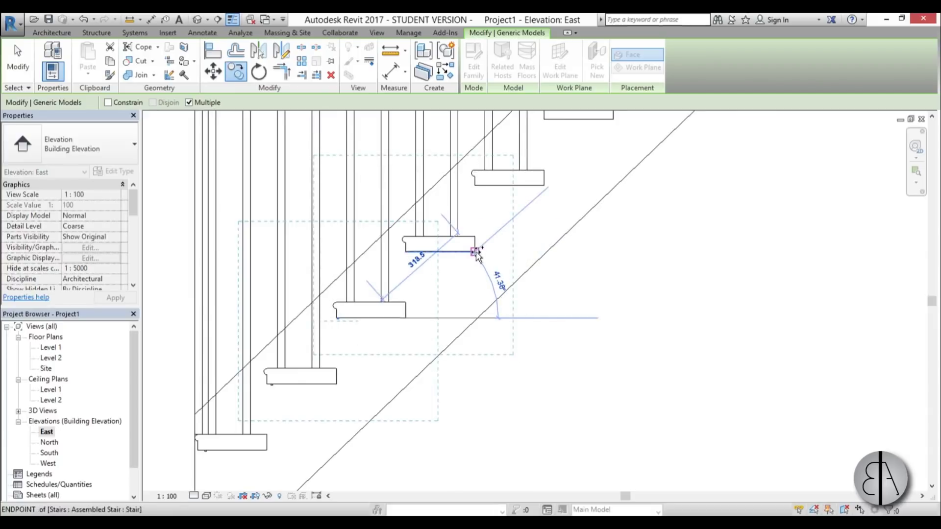
Step: Place further strip copies under the following treads, then pan out to review the stair
middle_click_drag(471, 273, 426, 325)
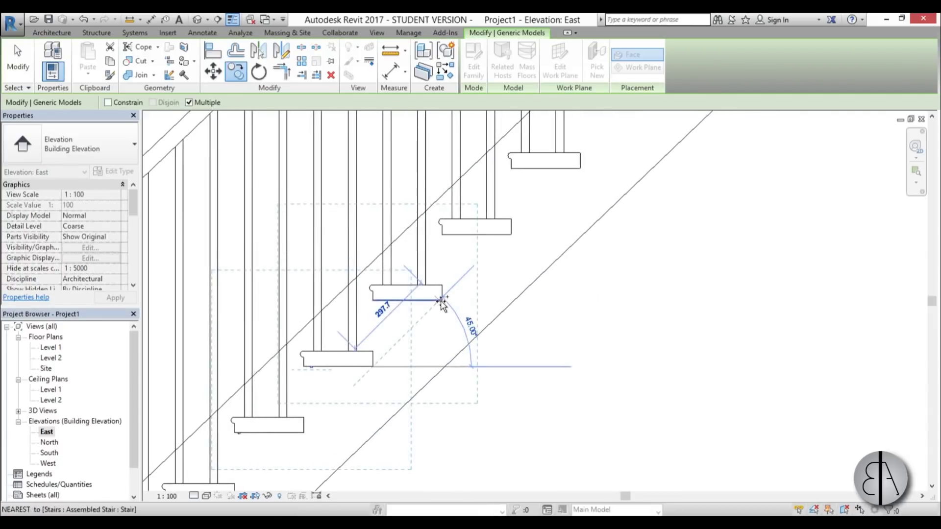
middle_click_drag(553, 223, 317, 452)
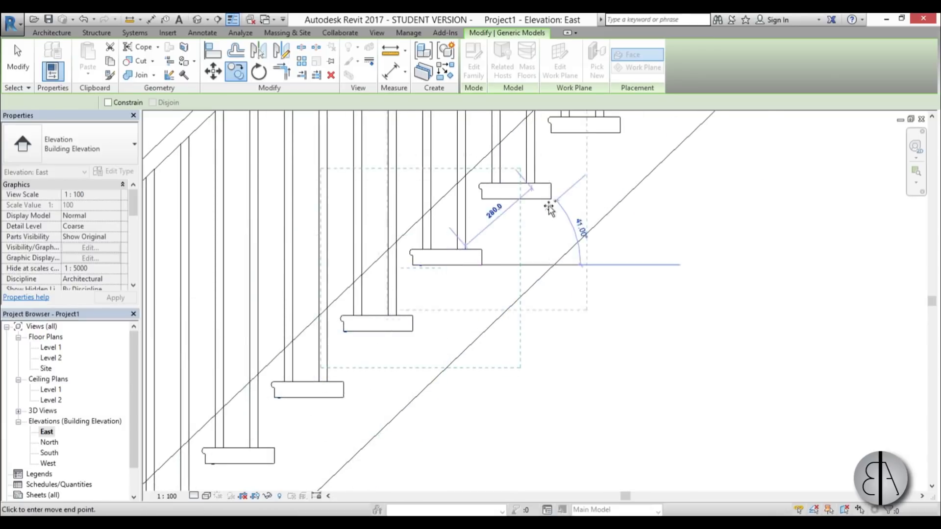
mouse_move(474, 284)
middle_mouse_down()
mouse_move(420, 357)
mouse_move(473, 291)
middle_mouse_up()
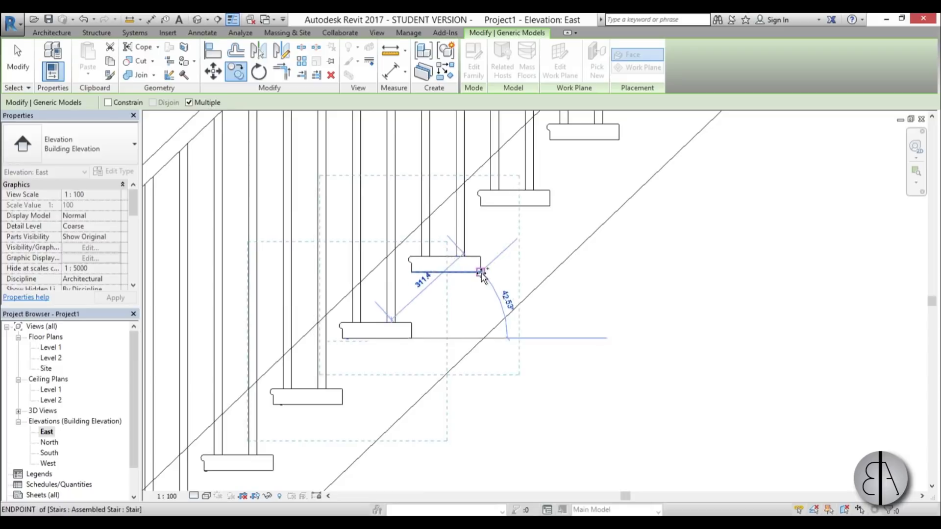
middle_click_drag(448, 345, 515, 333)
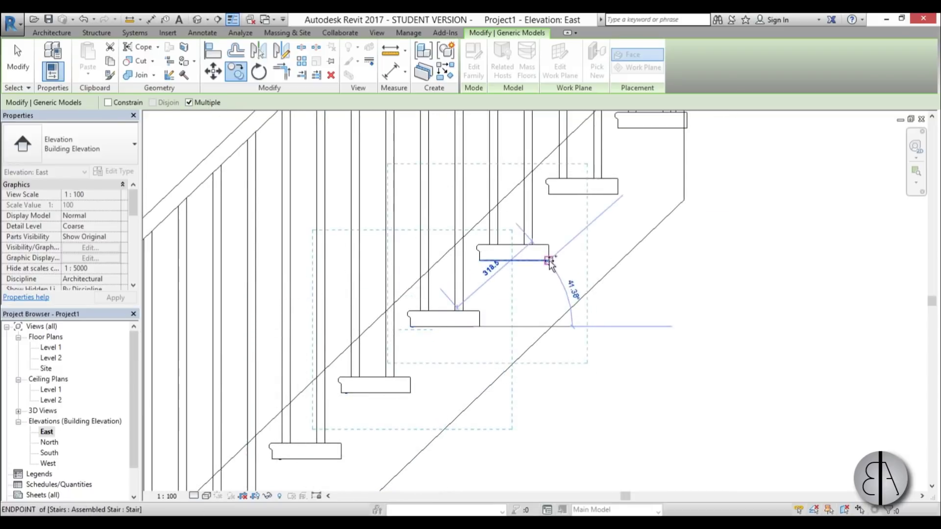
middle_click_drag(551, 260, 588, 249)
left_click(514, 321)
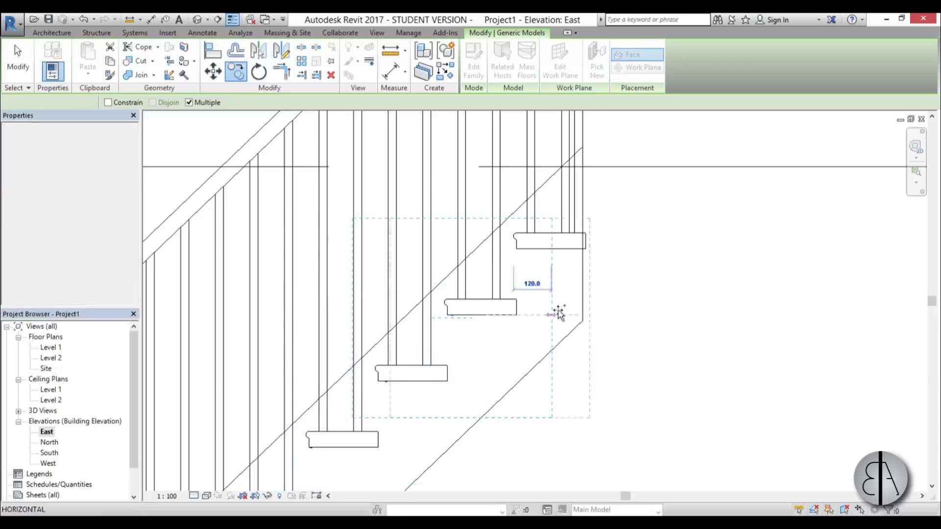
left_click(583, 248)
key("Escape")
key("Escape")
scroll(521, 260, "up", 3)
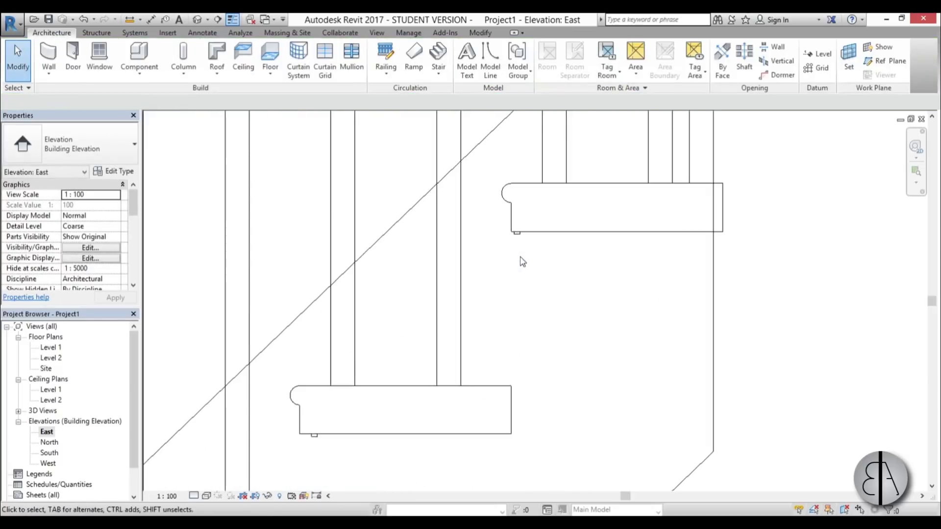
scroll(504, 304, "down", 4)
middle_click_drag(504, 304, 441, 342)
scroll(469, 362, "down", 5)
scroll(458, 395, "up", 2)
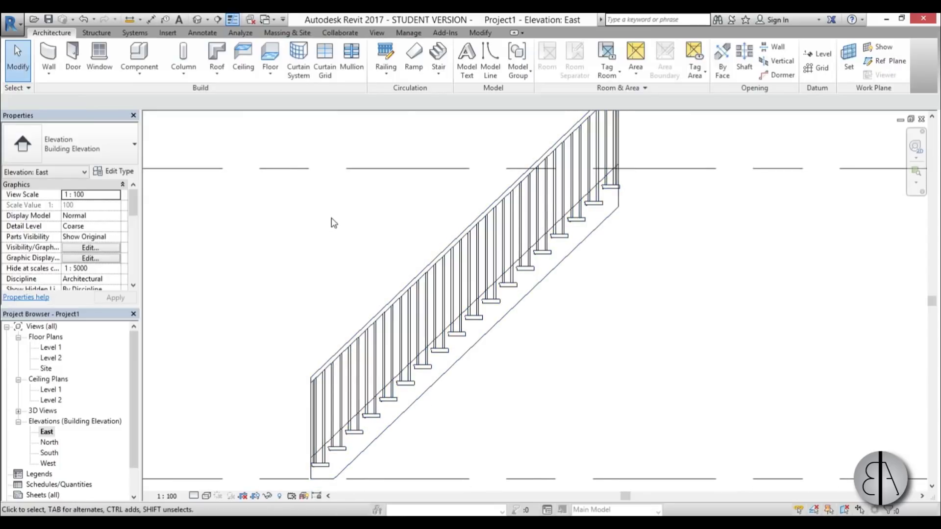
Step: Make the Family1 light source family Shared and reload it into Family2, overwriting the existing version
left_click(261, 22)
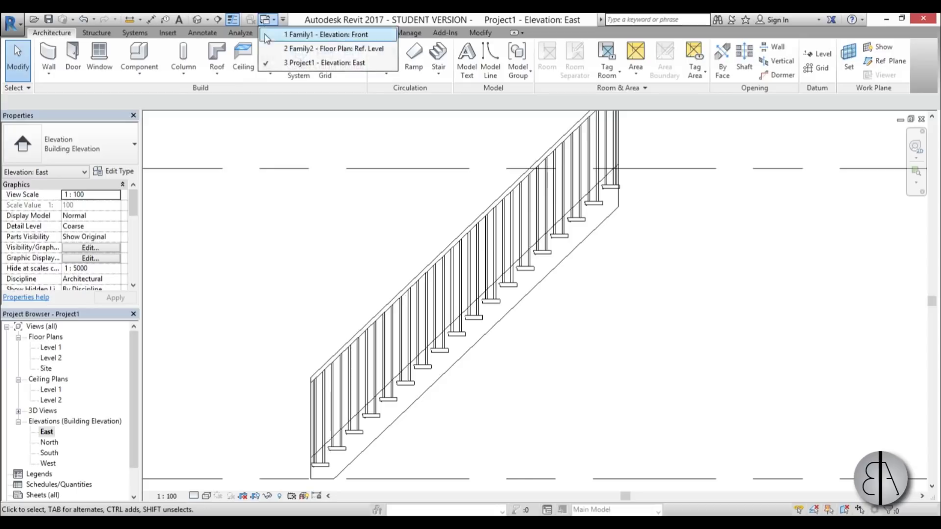
left_click(307, 35)
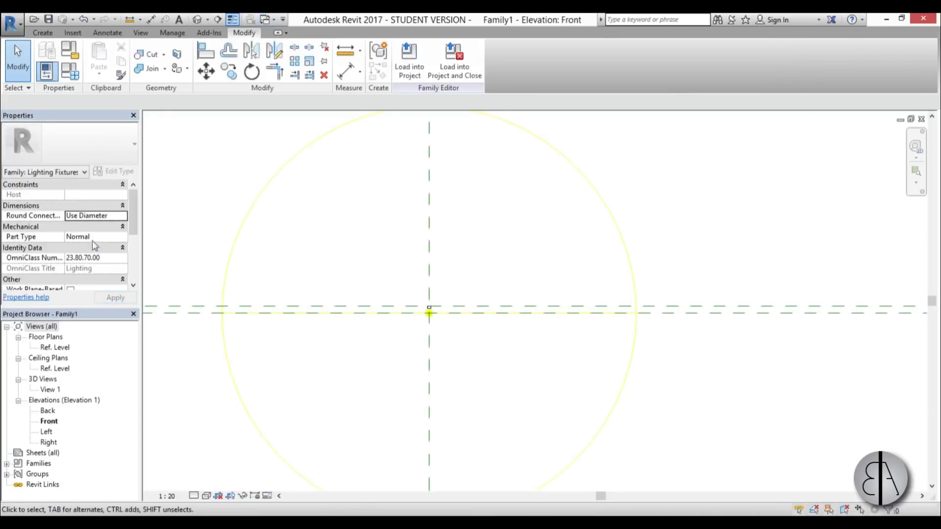
left_click_drag(136, 225, 128, 263)
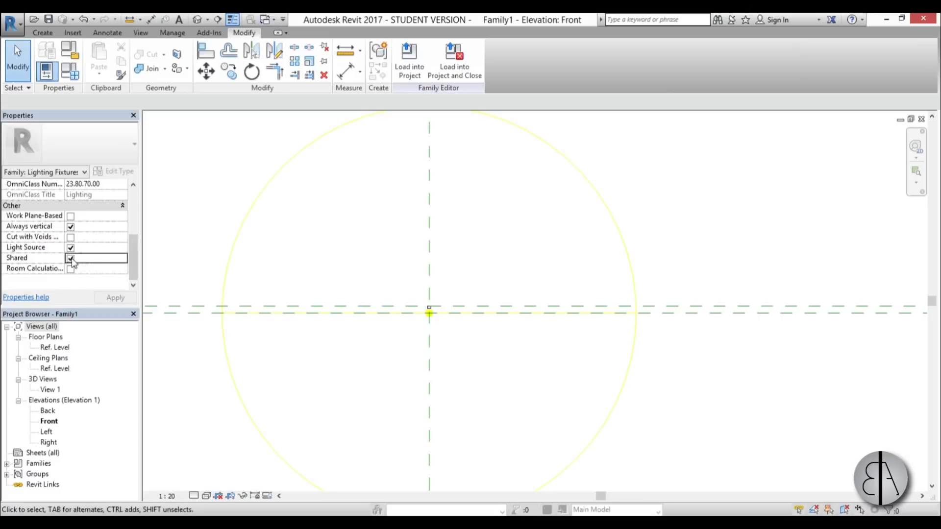
left_click(108, 298)
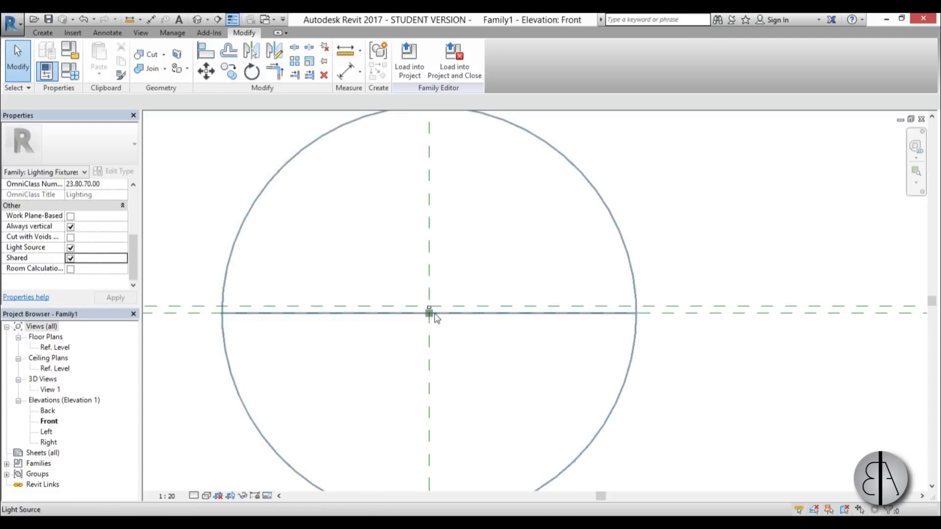
left_click(408, 74)
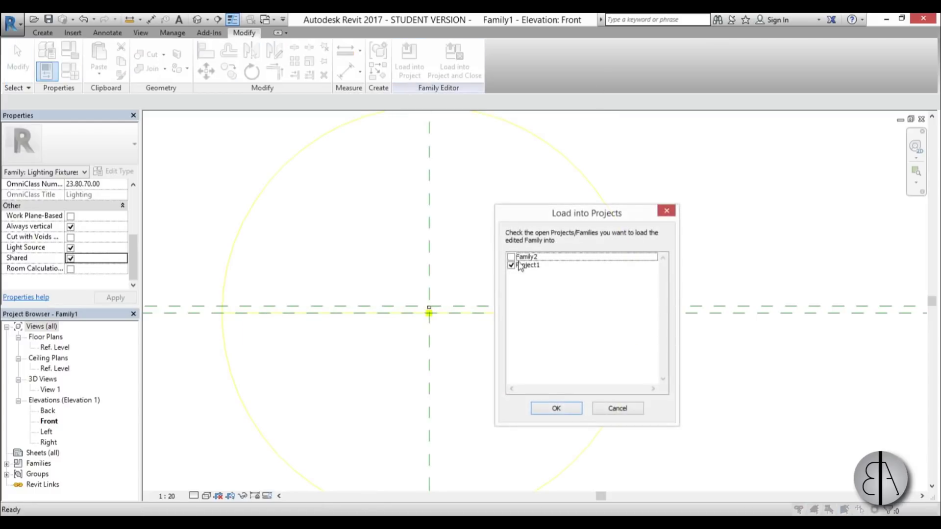
left_click(510, 266)
left_click(511, 258)
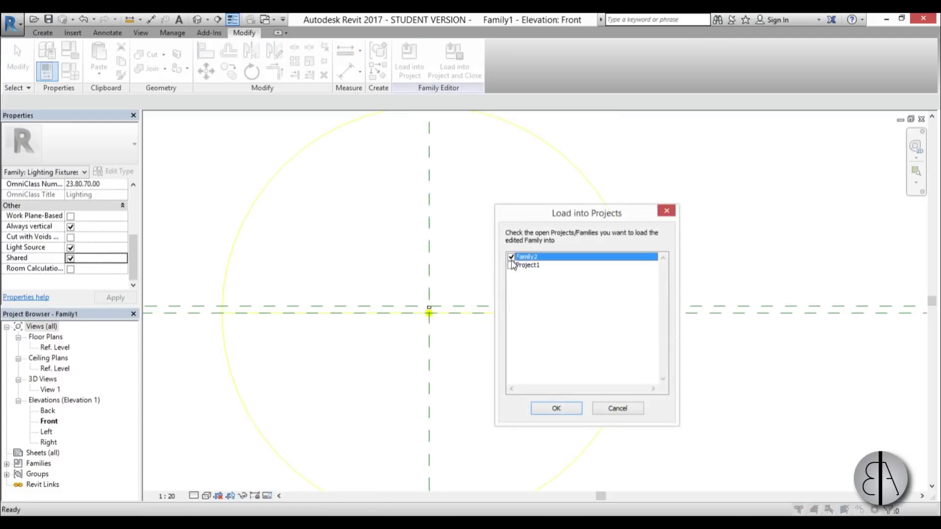
left_click(570, 411)
left_click(492, 315)
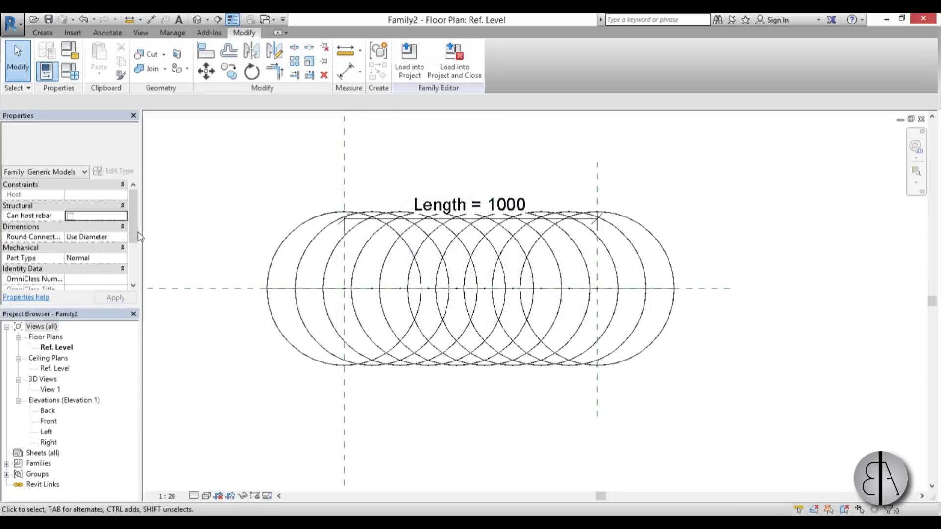
Step: Make the Family2 LED strip family Shared and reload it into Project1, overwriting the existing version
scroll(71, 252, "down", 3)
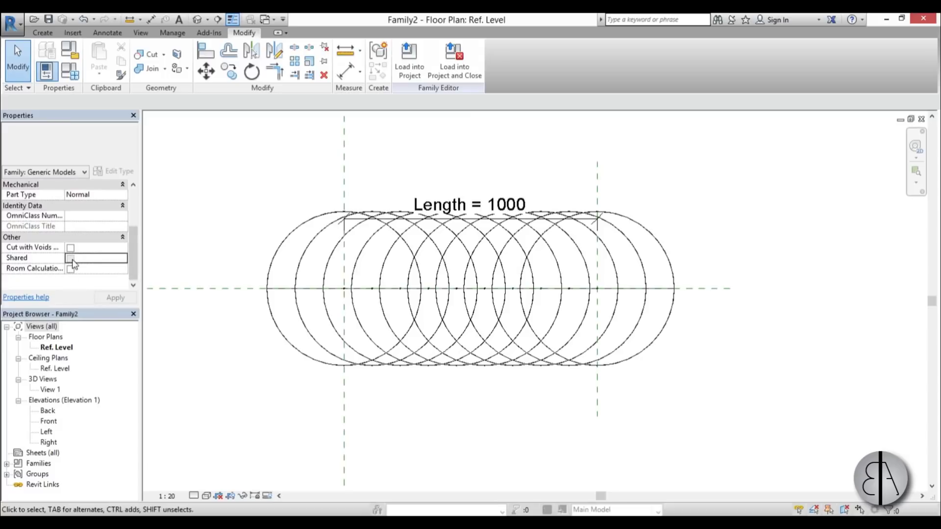
left_click(118, 299)
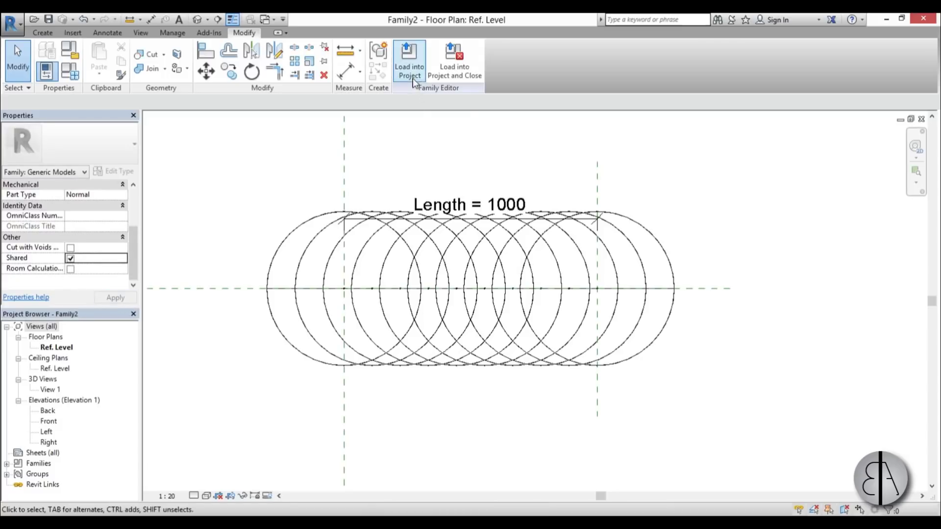
left_click(409, 62)
left_click(511, 266)
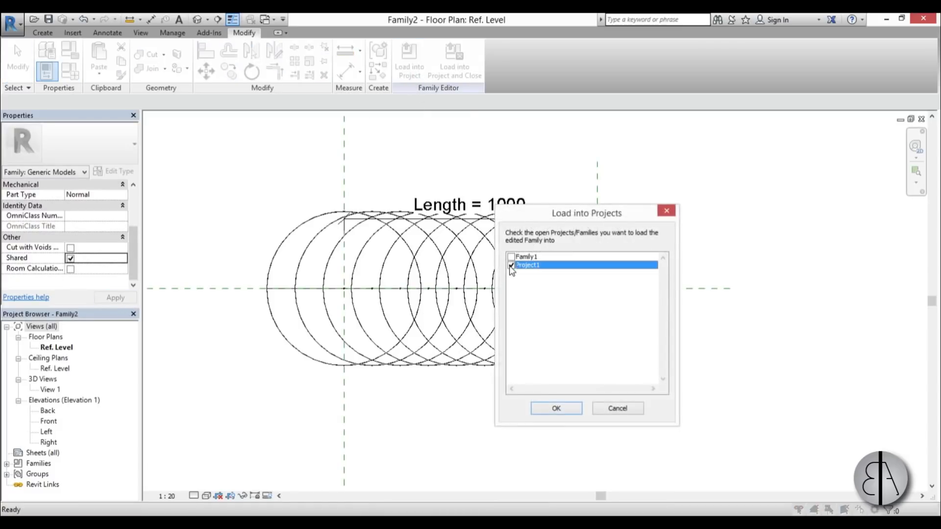
left_click(573, 407)
left_click(412, 263)
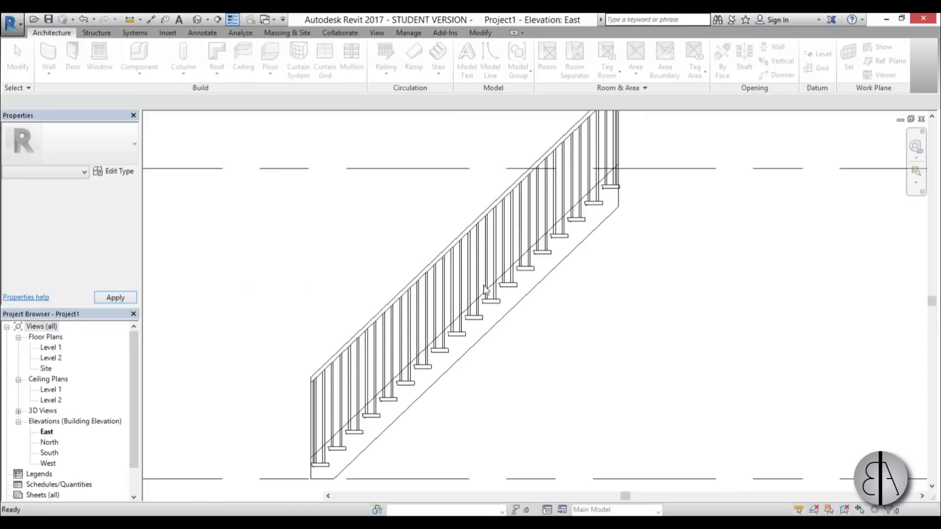
Step: From the Level 1 plan, place a camera below the stair aimed up it, creating 3D View 1
middle_click_drag(354, 471, 383, 421)
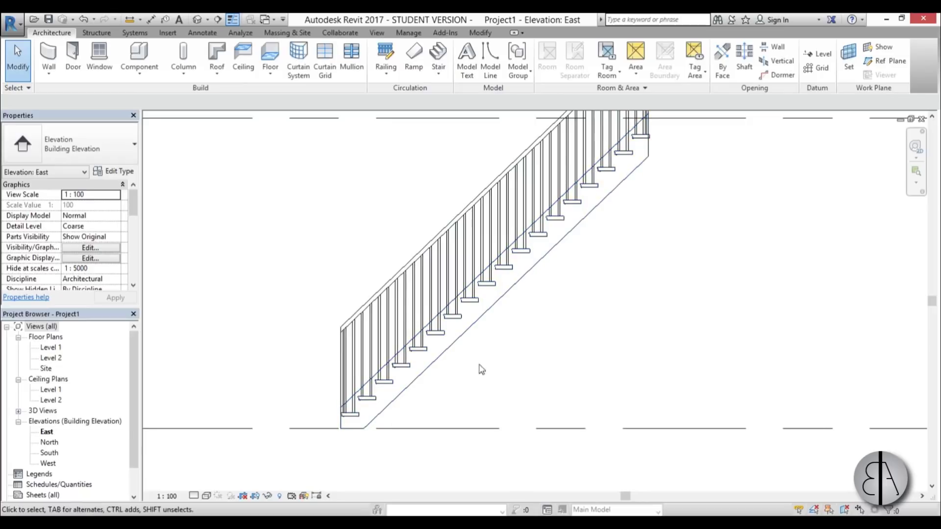
double_click(51, 347)
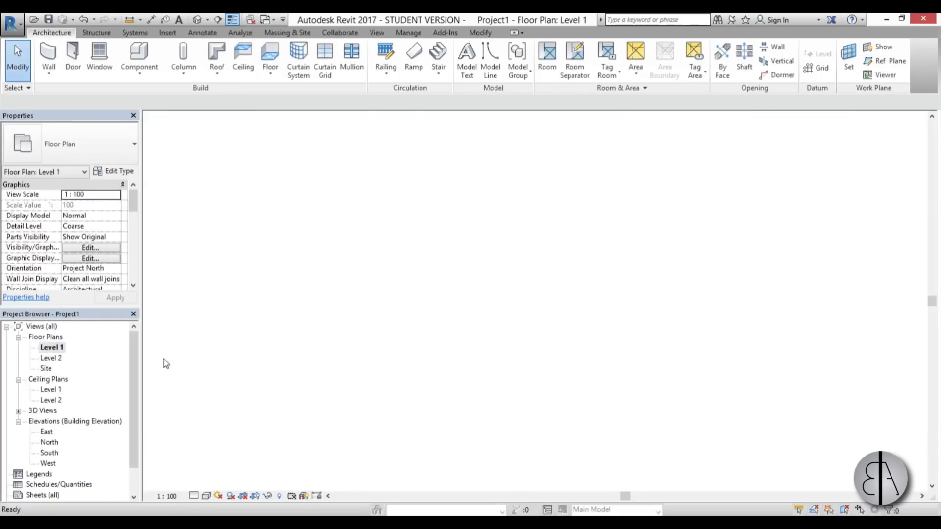
left_click(208, 23)
left_click(210, 44)
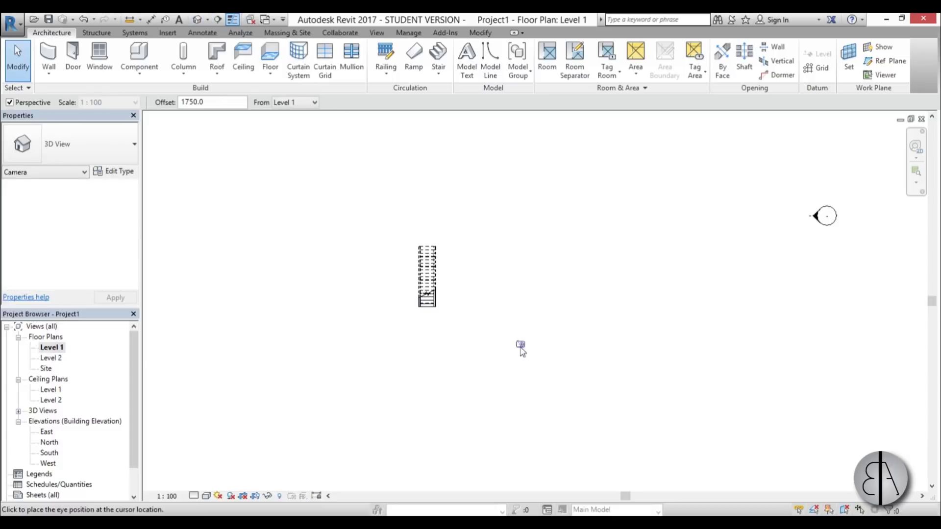
left_click(479, 377)
left_click(379, 229)
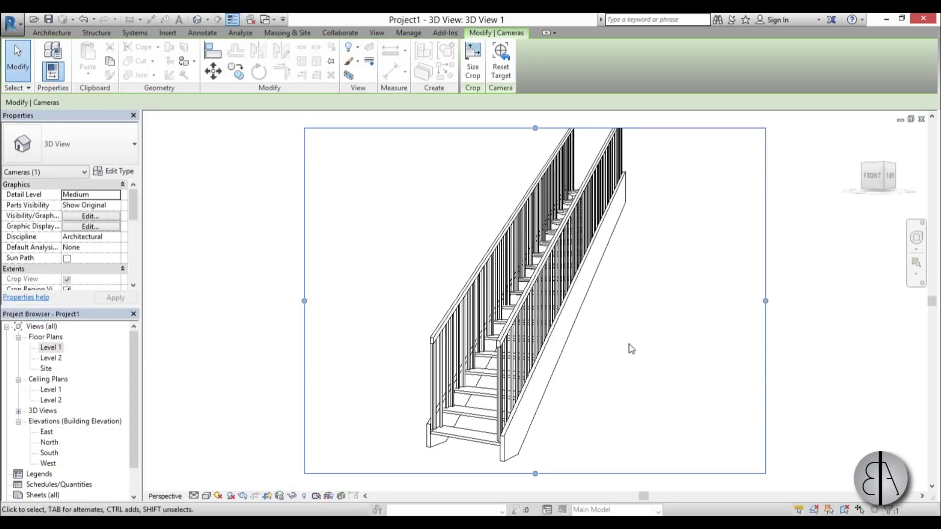
middle_click_drag(557, 349, 572, 345, "shift")
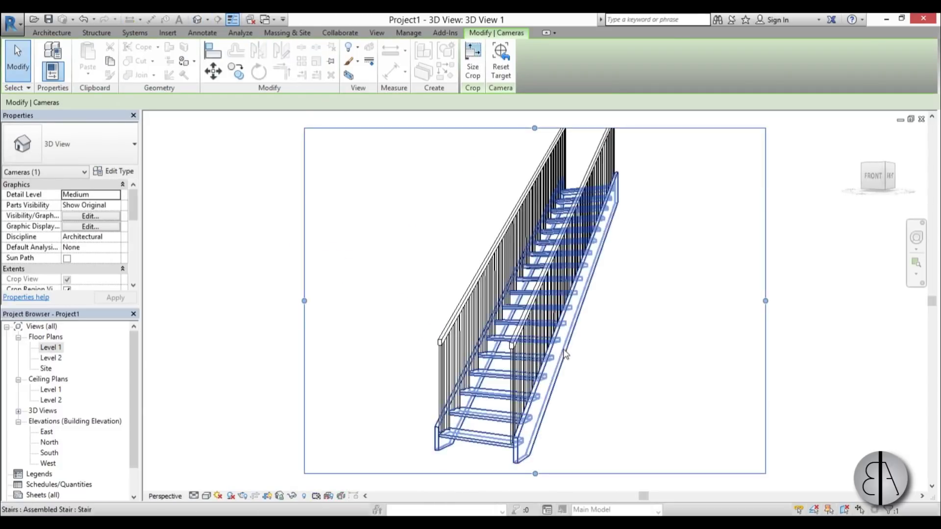
scroll(405, 308, "up", 2)
scroll(404, 309, "down", 2)
scroll(404, 308, "up", 2)
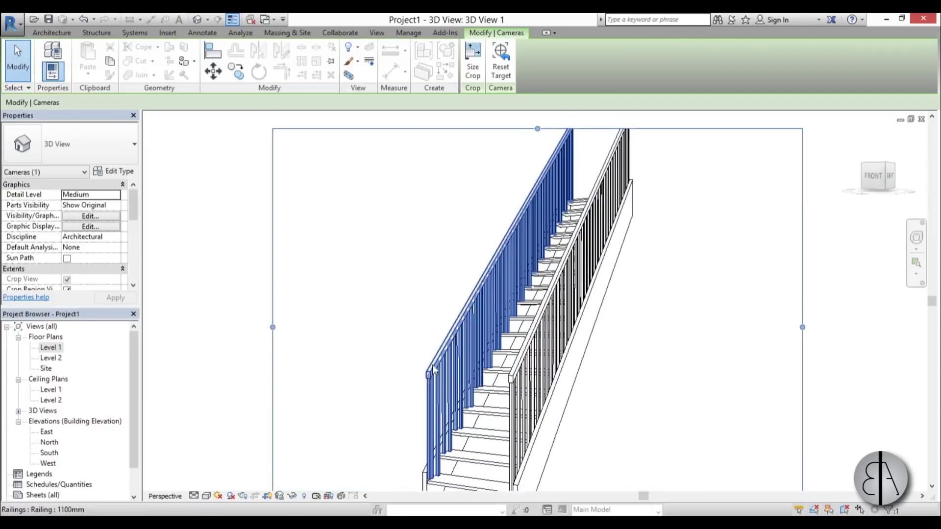
Step: Render 3D View 1 at Medium quality with the Interior: Artificial only lighting scheme
key("r")
key("r")
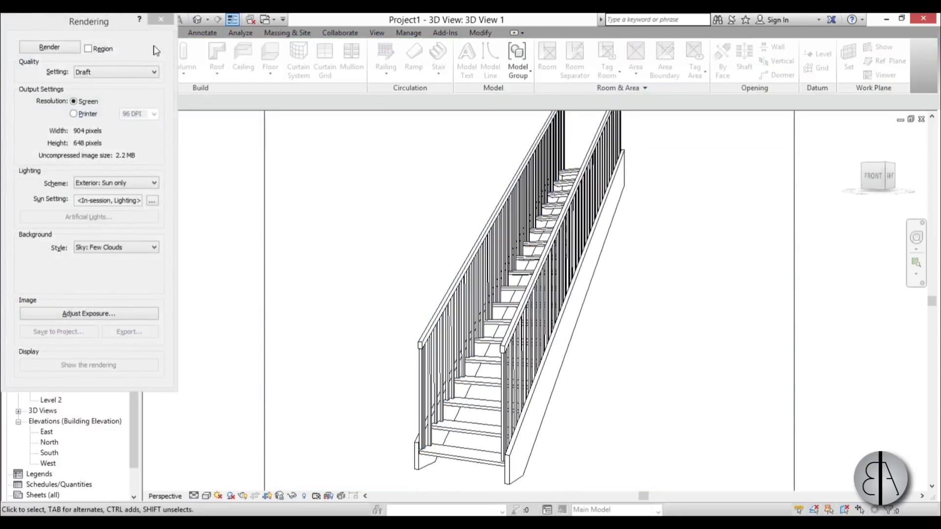
left_click_drag(106, 23, 108, 29)
left_click(138, 83)
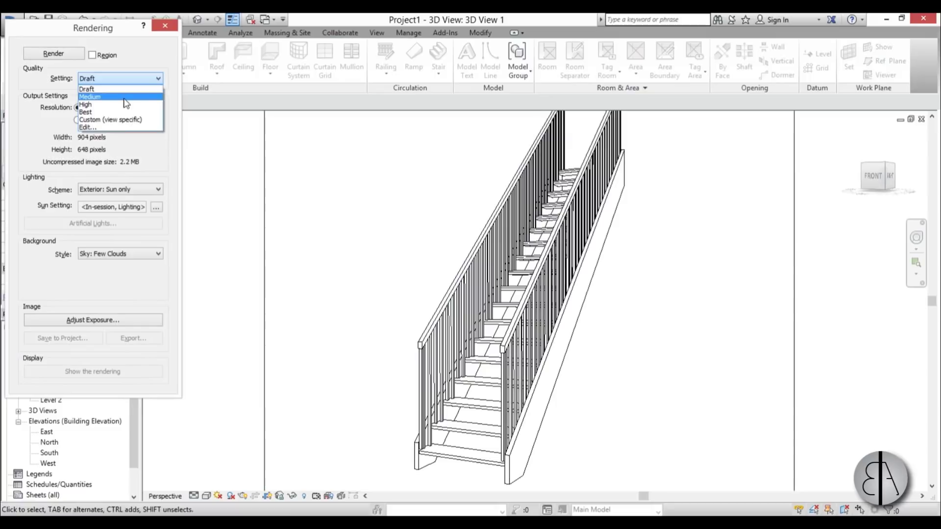
left_click(85, 105)
left_click(100, 190)
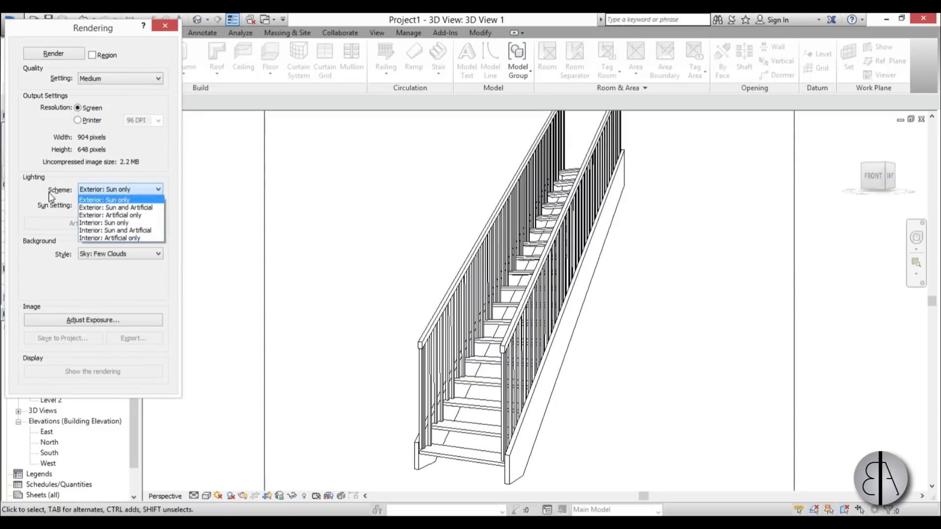
left_click(99, 238)
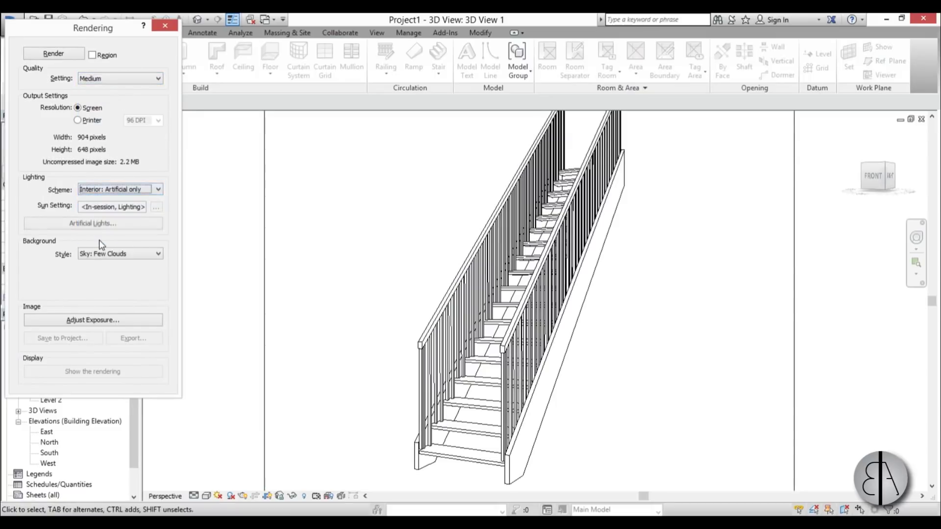
left_click(54, 58)
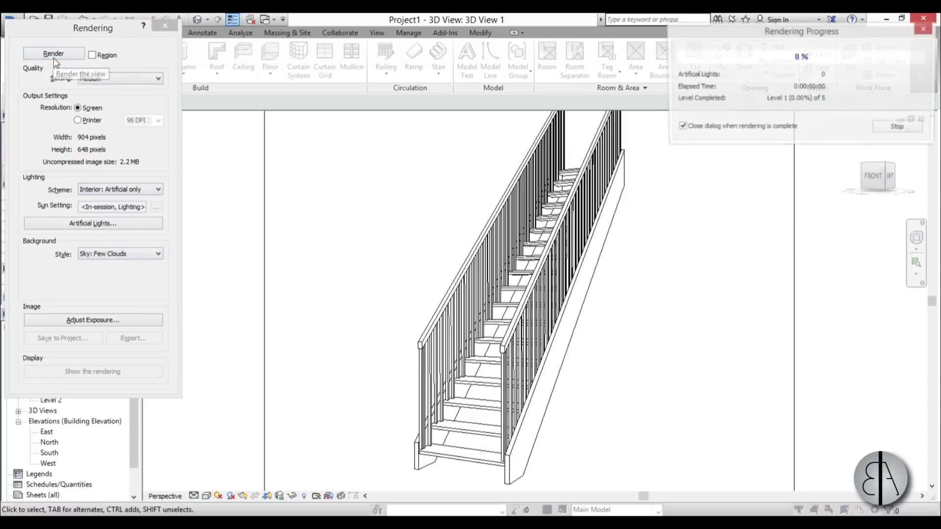